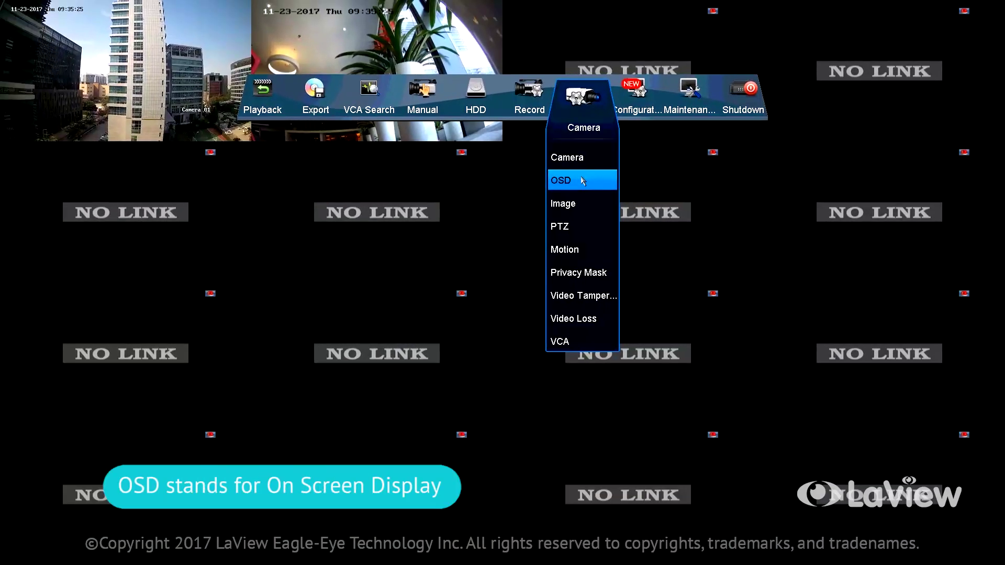
Step: Open the OSD configuration of the cameras and clear the existing name of camera D1
{"action": "left_click", "coordinate": [536, 209]}
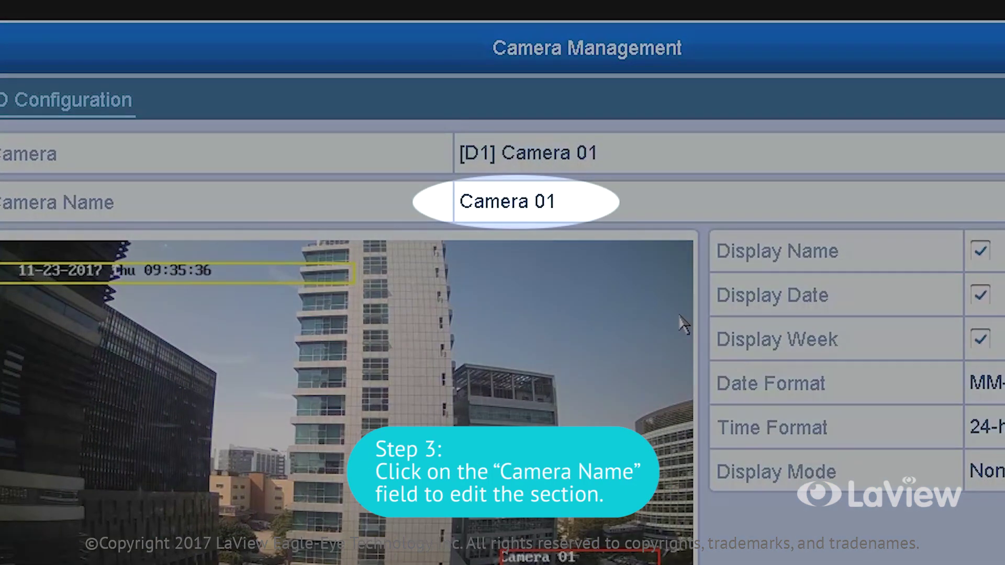
{"action": "left_click", "coordinate": [527, 95]}
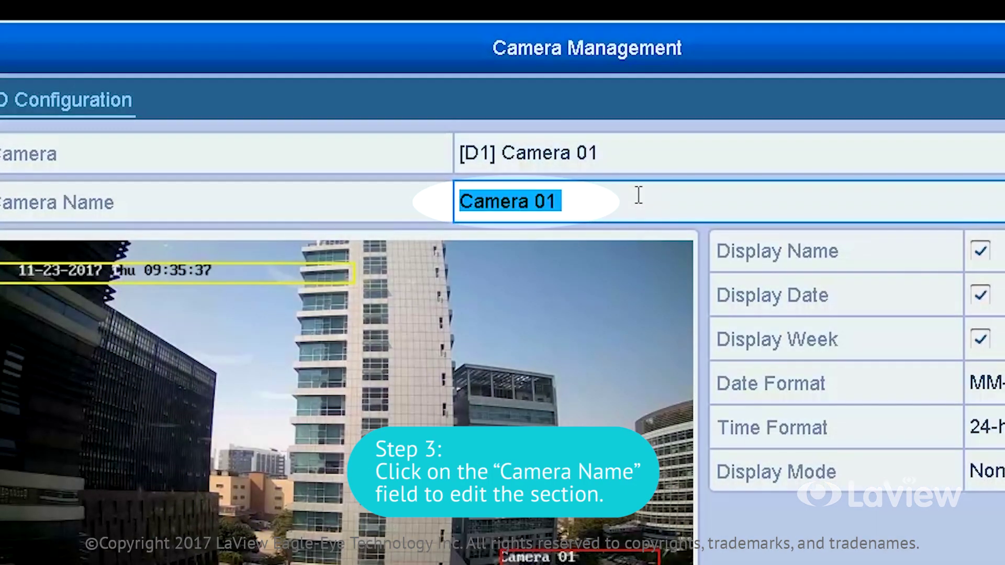
{"action": "left_click", "coordinate": [638, 195]}
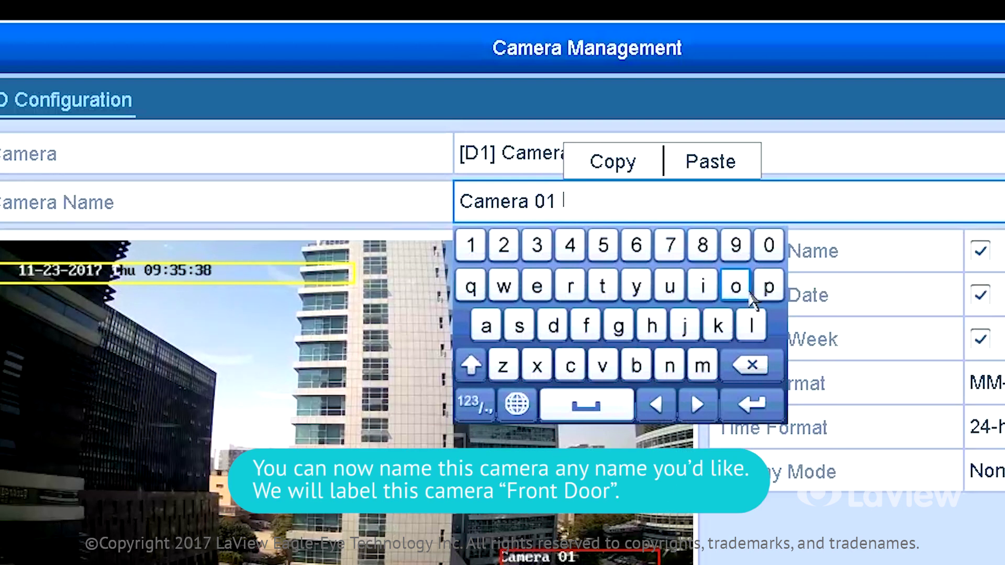
{"action": "left_click", "coordinate": [754, 365]}
{"action": "left_click", "coordinate": [754, 365]}
{"action": "left_click", "coordinate": [754, 364]}
{"action": "left_click", "coordinate": [755, 365]}
{"action": "left_click", "coordinate": [754, 364]}
{"action": "left_click", "coordinate": [754, 365]}
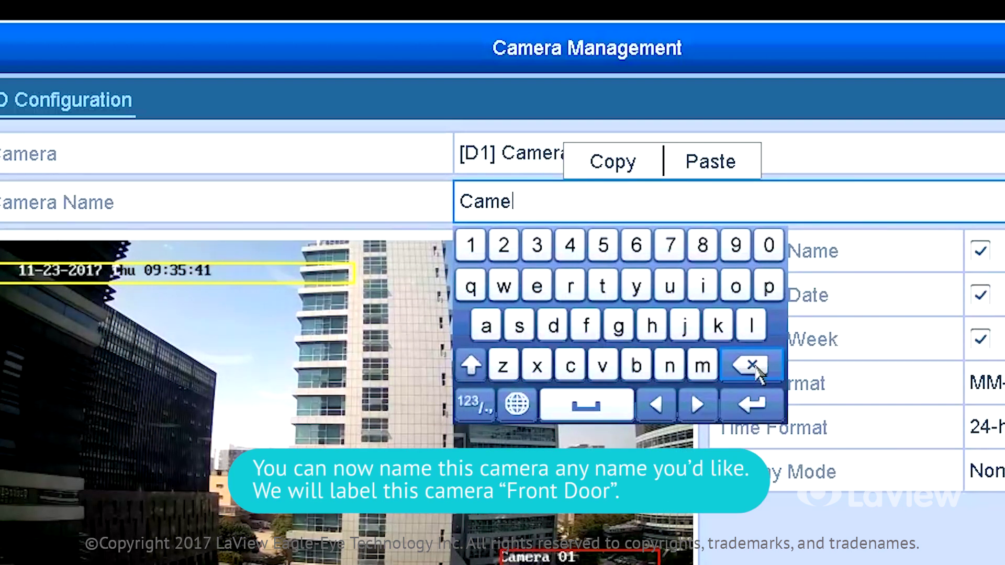
{"action": "left_click", "coordinate": [755, 365]}
{"action": "left_click", "coordinate": [755, 365]}
{"action": "left_click", "coordinate": [755, 365]}
{"action": "left_click", "coordinate": [754, 365]}
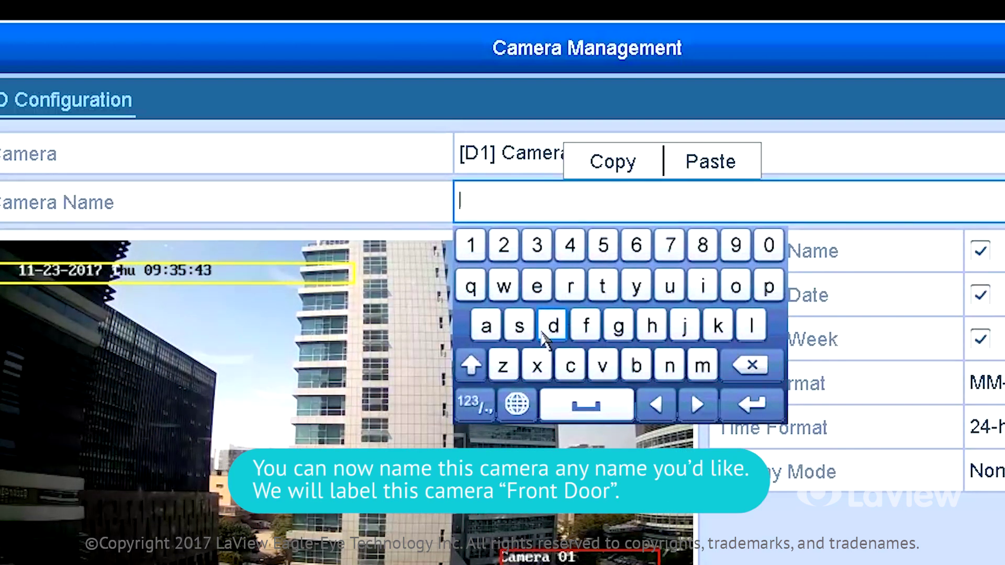
Step: Enter "Front Door" as the name of camera D1 and apply the change
{"action": "left_click", "coordinate": [471, 365]}
{"action": "left_click", "coordinate": [586, 325]}
{"action": "left_click", "coordinate": [571, 287]}
{"action": "left_click", "coordinate": [735, 286]}
{"action": "left_click", "coordinate": [670, 366]}
{"action": "left_click", "coordinate": [603, 286]}
{"action": "left_click", "coordinate": [587, 405]}
{"action": "left_click", "coordinate": [471, 365]}
{"action": "left_click", "coordinate": [553, 325]}
{"action": "left_click", "coordinate": [736, 286]}
{"action": "left_click", "coordinate": [735, 286]}
{"action": "left_click", "coordinate": [570, 287]}
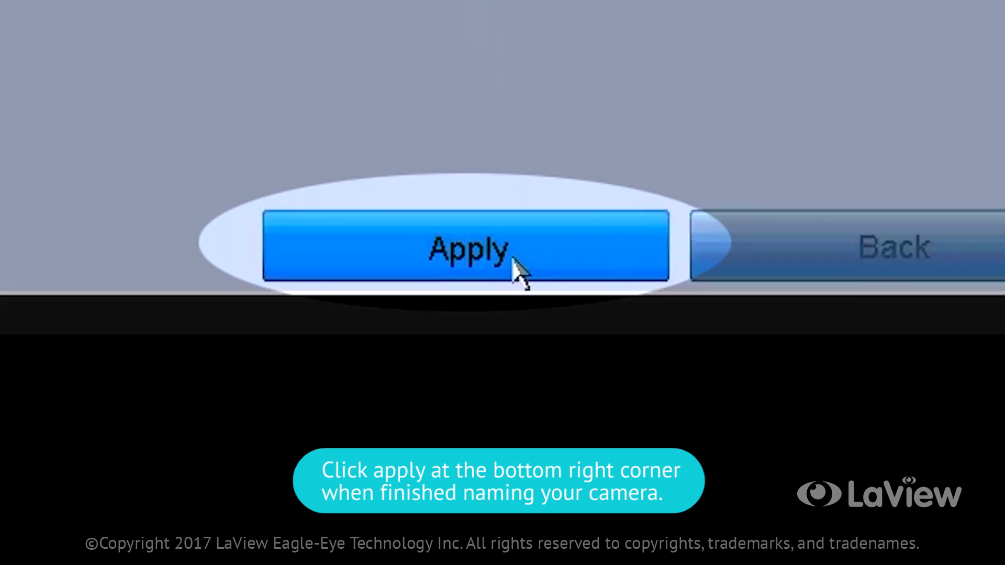
{"action": "left_click", "coordinate": [516, 271]}
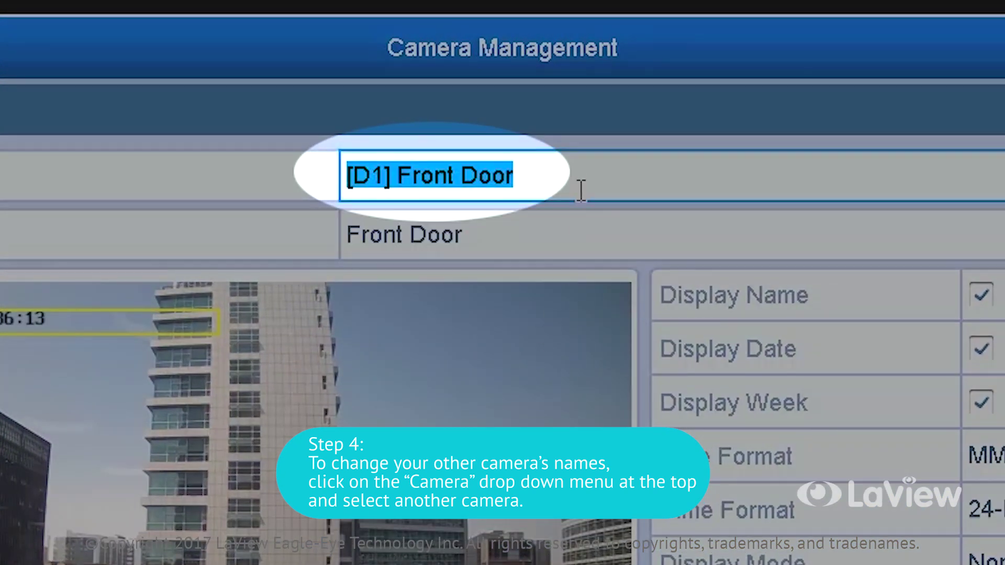
Step: Rename camera D2 as "indoor", applying the change before returning to the live view
{"action": "left_click", "coordinate": [574, 165]}
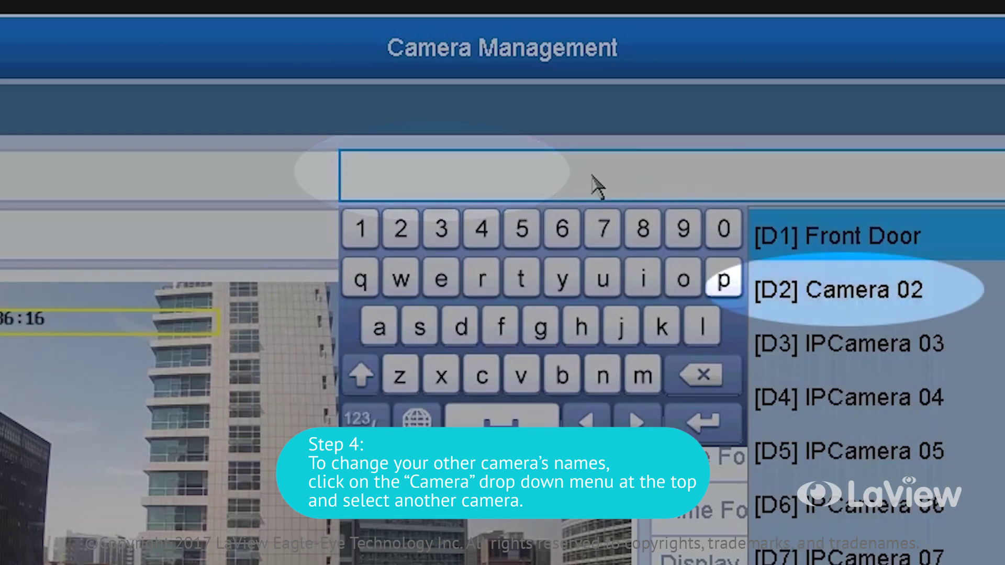
{"action": "left_click", "coordinate": [835, 312]}
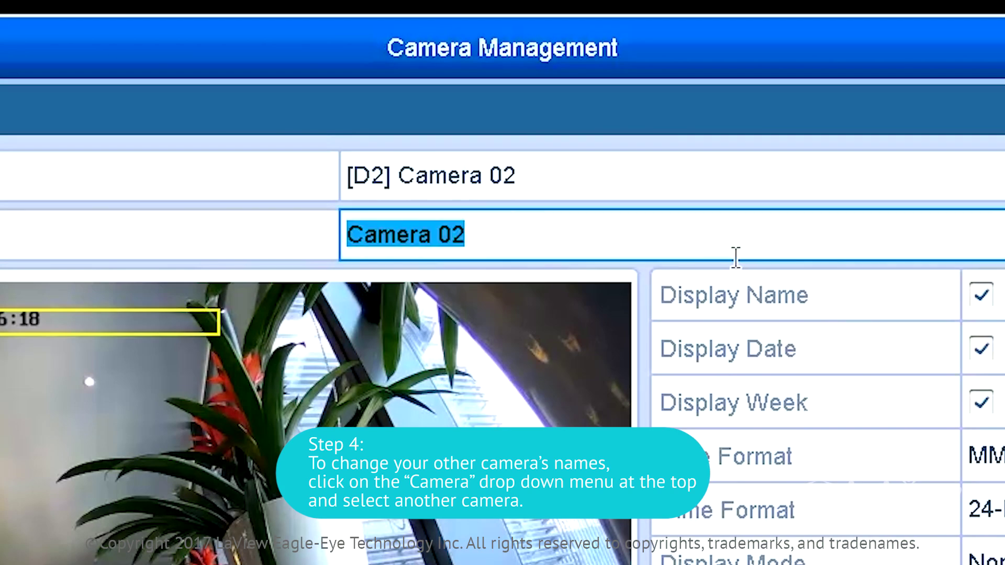
{"action": "left_click", "coordinate": [666, 251]}
{"action": "left_click", "coordinate": [703, 433]}
{"action": "left_click", "coordinate": [703, 434]}
{"action": "left_click", "coordinate": [643, 338]}
{"action": "left_click", "coordinate": [603, 434]}
{"action": "left_click", "coordinate": [462, 386]}
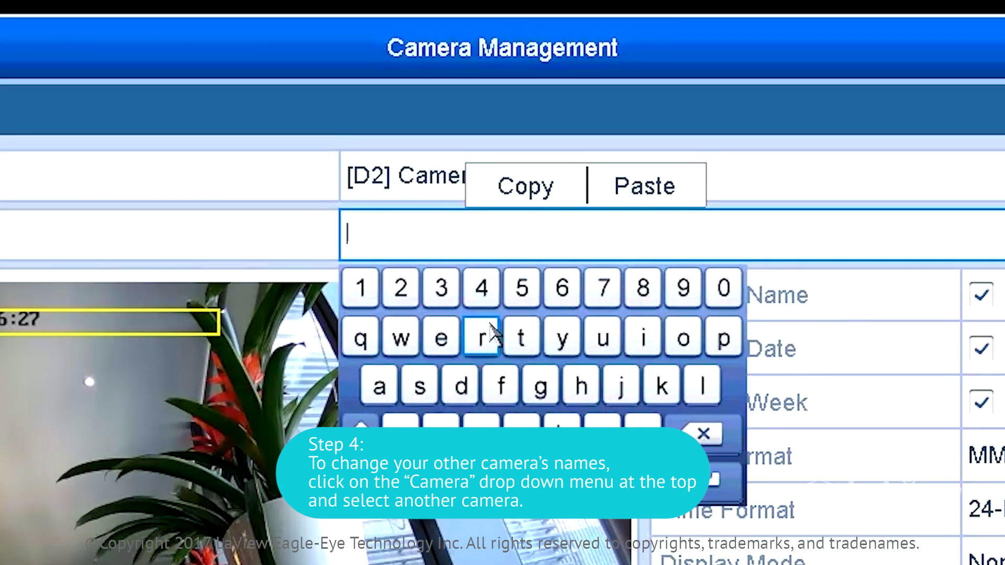
{"action": "left_click", "coordinate": [627, 236]}
{"action": "left_click", "coordinate": [627, 237]}
{"action": "left_click", "coordinate": [488, 237]}
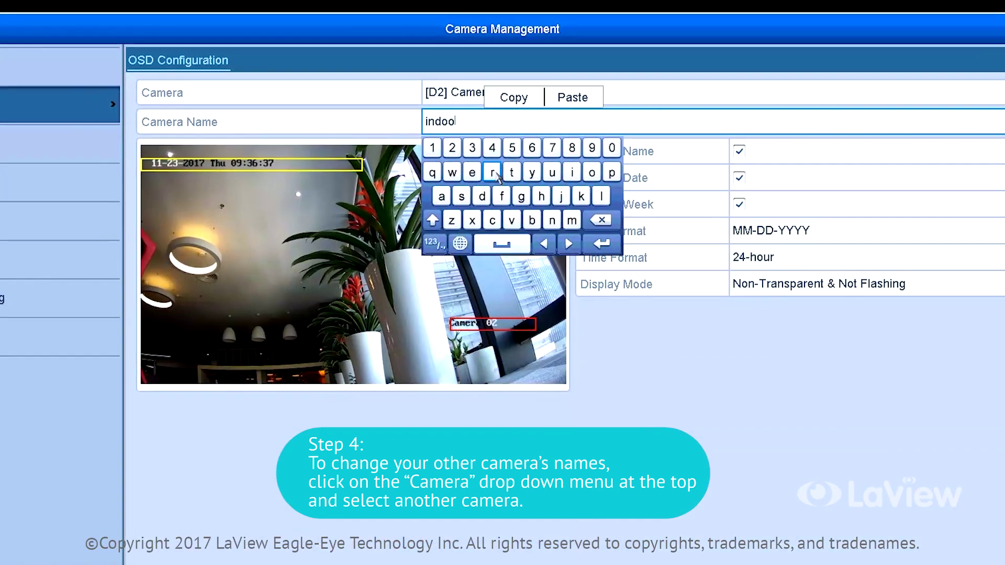
{"action": "left_click", "coordinate": [641, 336]}
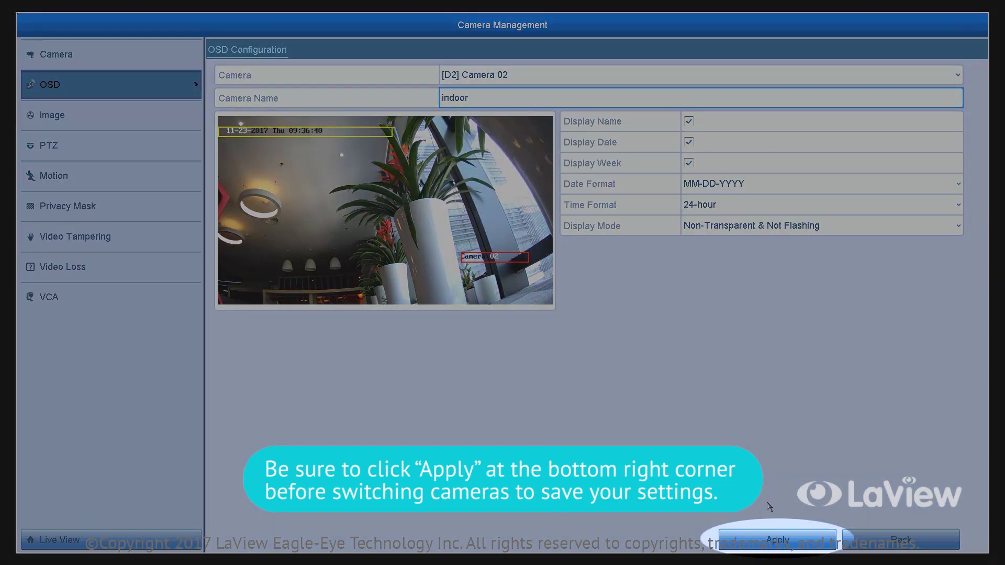
{"action": "left_click", "coordinate": [777, 545]}
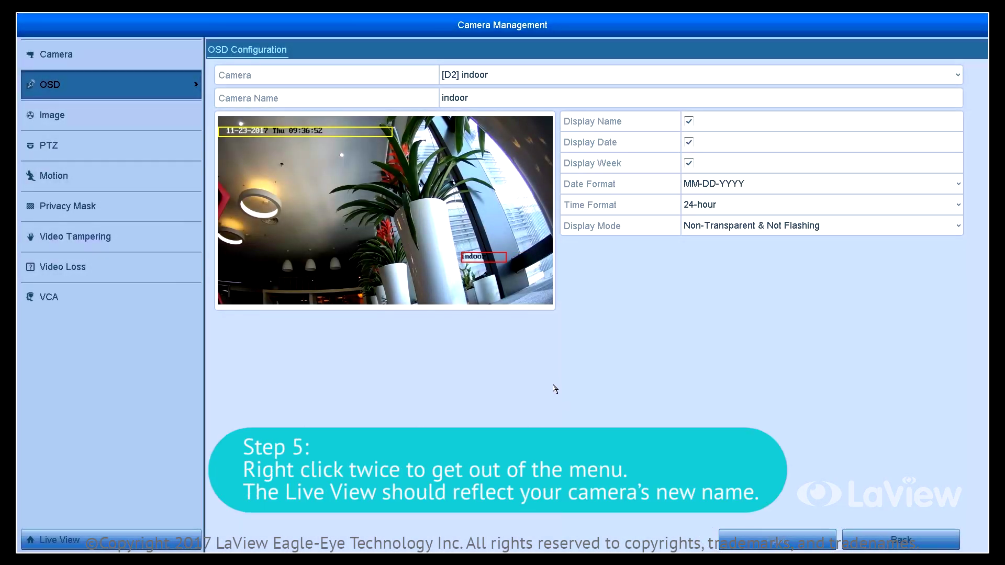
{"action": "right_click", "coordinate": [545, 392]}
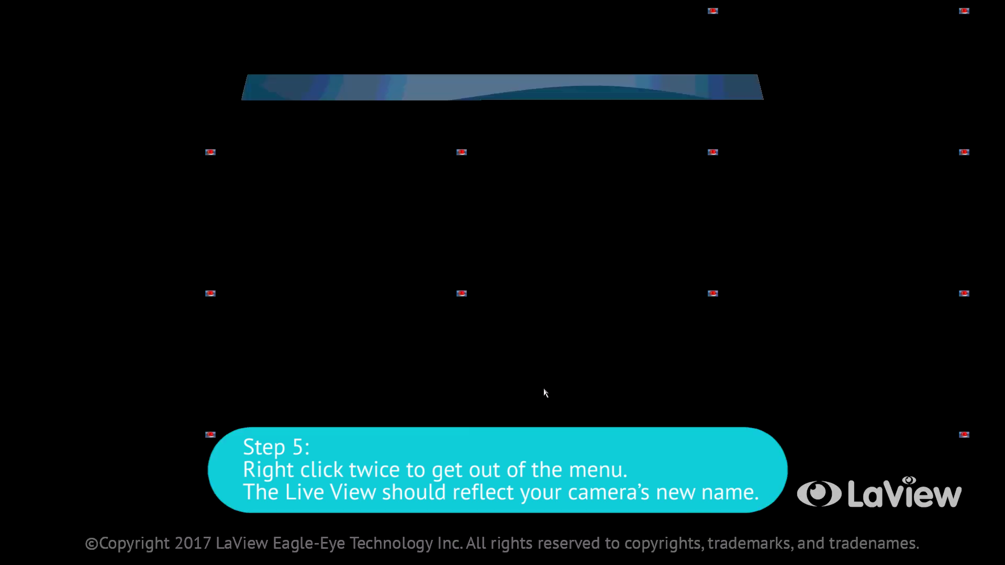
{"action": "right_click", "coordinate": [544, 392]}
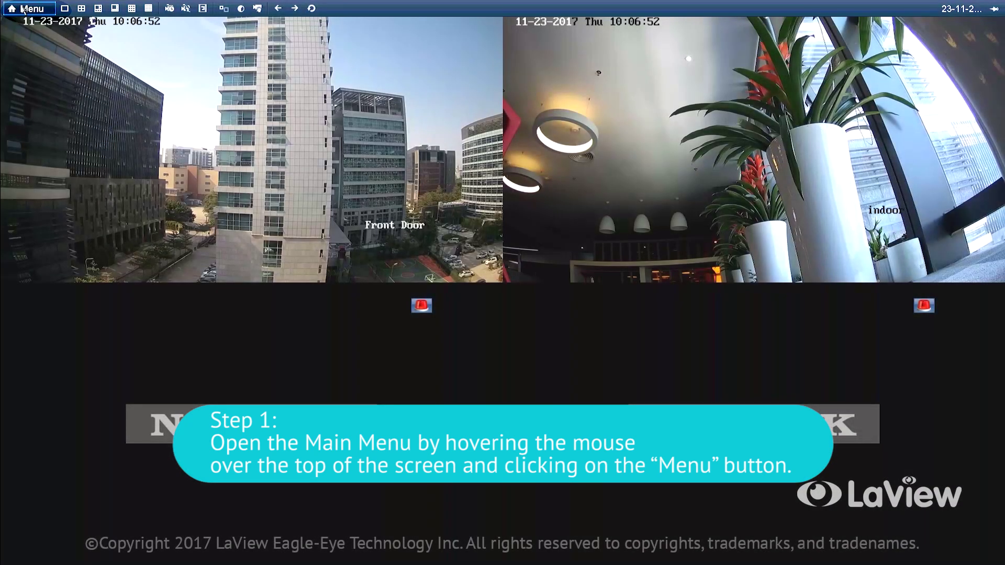
Step: In the recording schedule of the Front Door camera, set Monday to Thursday from hour 0 to 13 to Event recording
{"action": "left_click", "coordinate": [23, 8]}
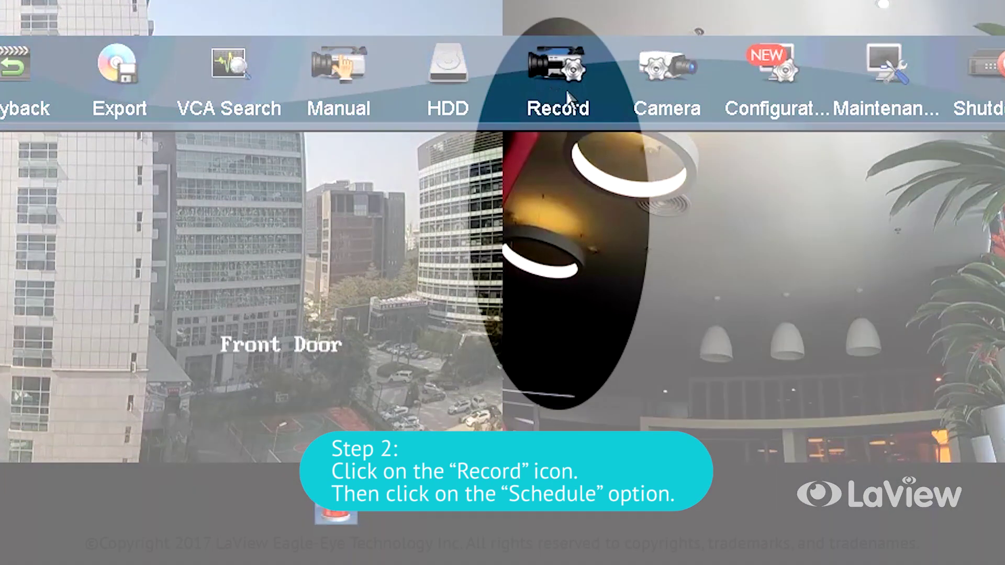
{"action": "left_click", "coordinate": [568, 99]}
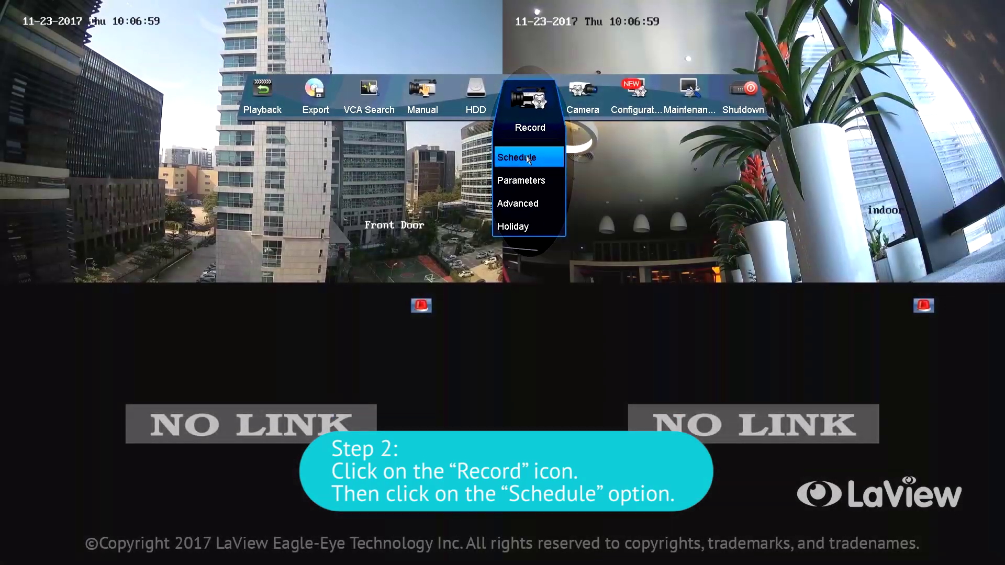
{"action": "left_click", "coordinate": [556, 209]}
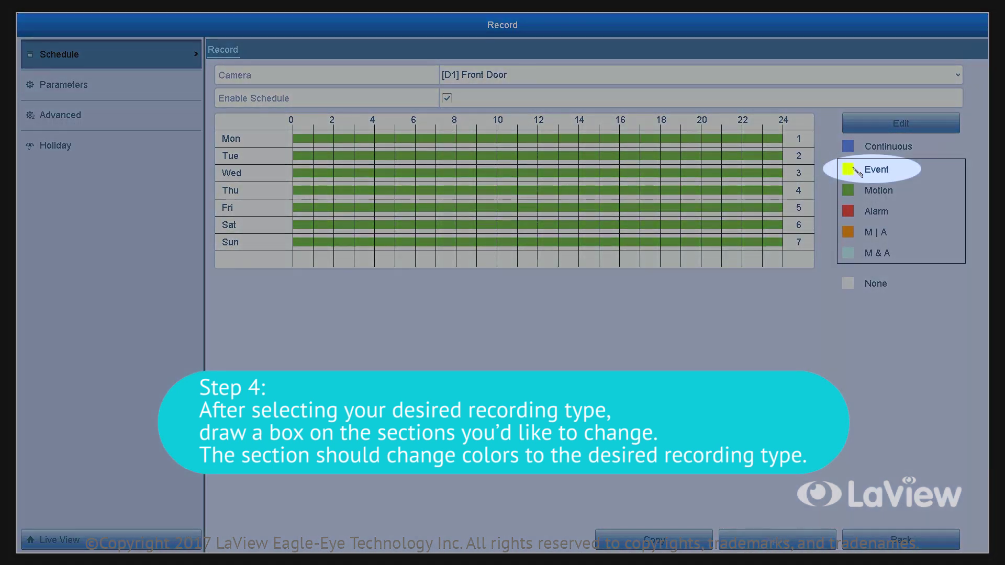
{"action": "left_click", "coordinate": [858, 171]}
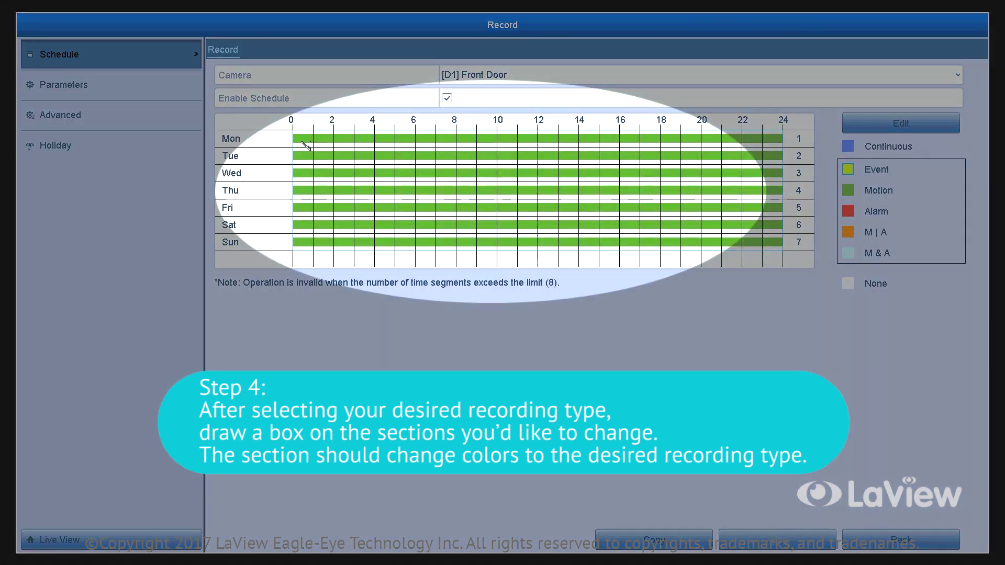
{"action": "left_click_drag", "start_coordinate": [298, 138], "coordinate": [556, 197]}
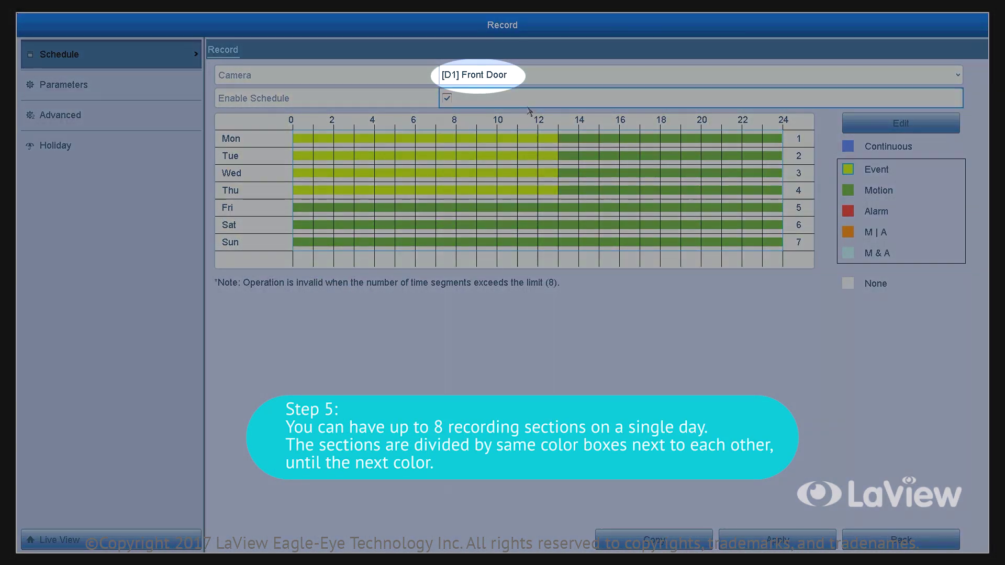
Step: In the recording schedule of camera D2 indoor, set Monday to Thursday from hour 0 to about 11 to Event recording
{"action": "left_click", "coordinate": [528, 79]}
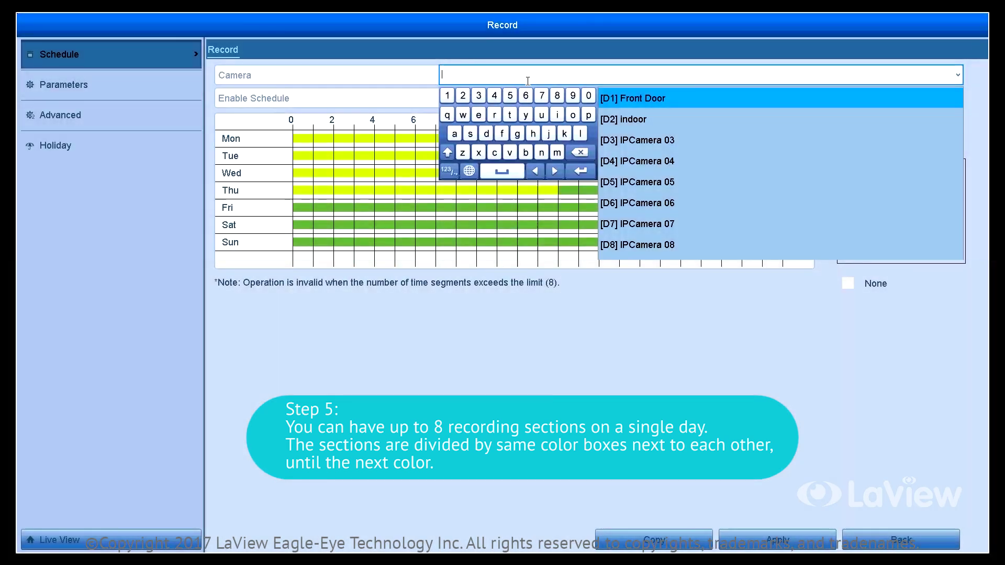
{"action": "left_click", "coordinate": [674, 118]}
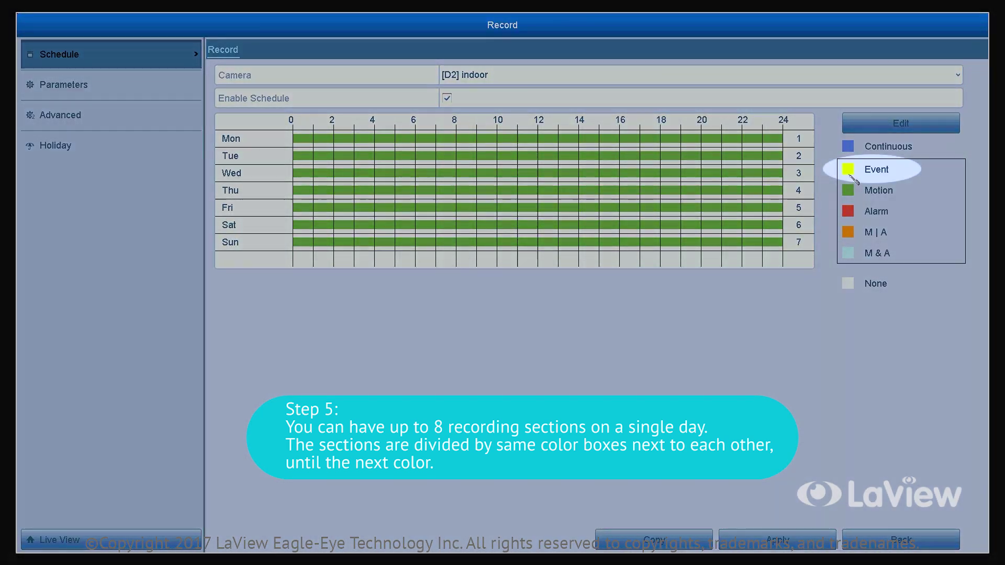
{"action": "left_click", "coordinate": [848, 169]}
{"action": "left_click_drag", "start_coordinate": [295, 135], "coordinate": [513, 195]}
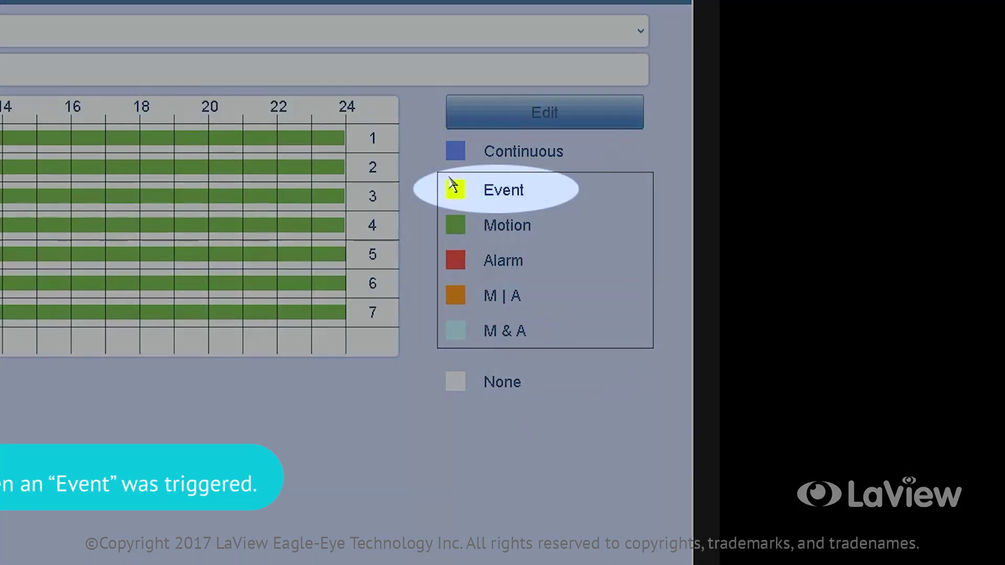
Step: Go through the Event, Motion, Alarm and M | A recording types of the schedule one after another
{"action": "left_click", "coordinate": [459, 192]}
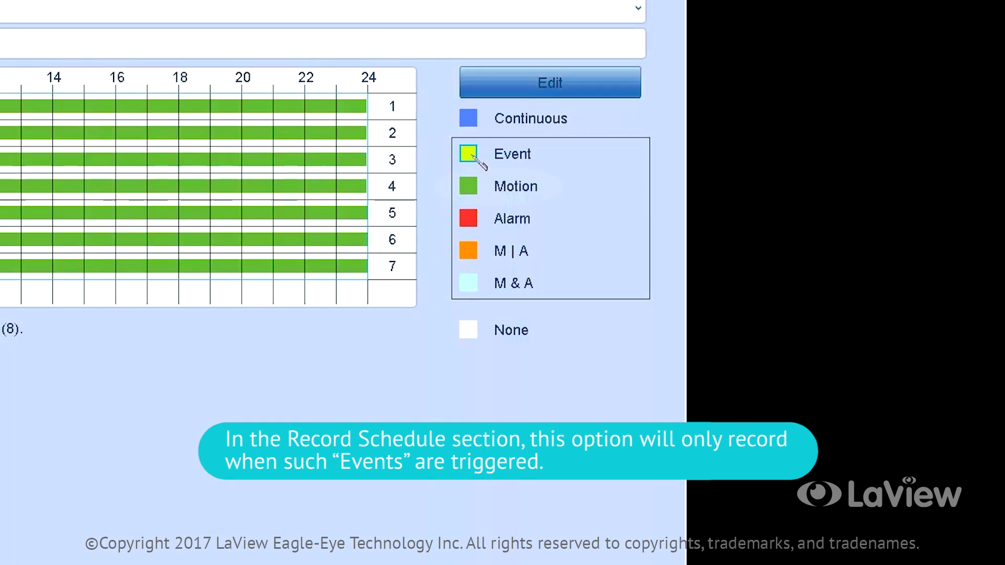
{"action": "left_click", "coordinate": [474, 189]}
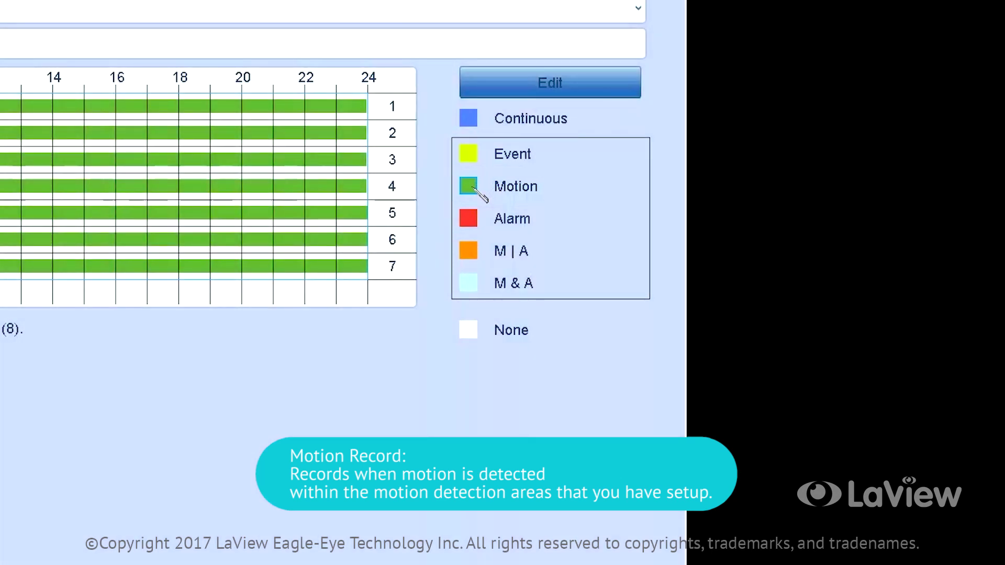
{"action": "left_click", "coordinate": [473, 220]}
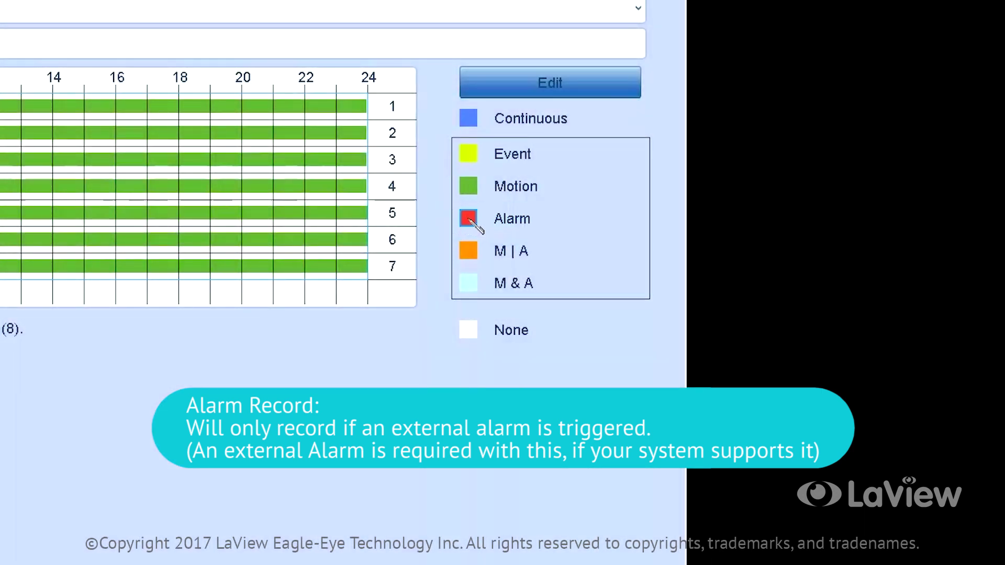
{"action": "left_click", "coordinate": [473, 251]}
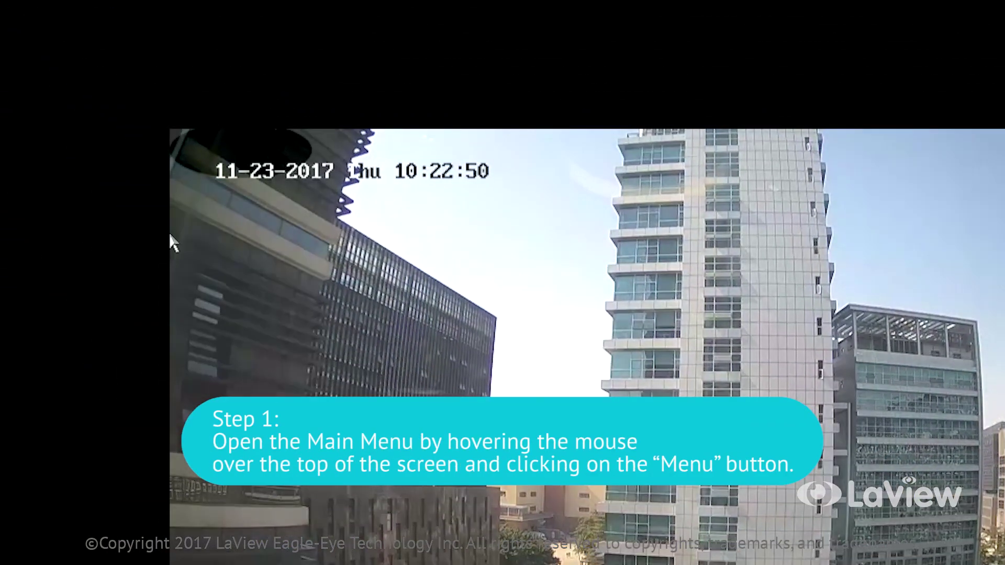
Step: Open the motion detection settings of the cameras and select camera D1 Front Door
{"action": "mouse_move", "coordinate": [190, 125]}
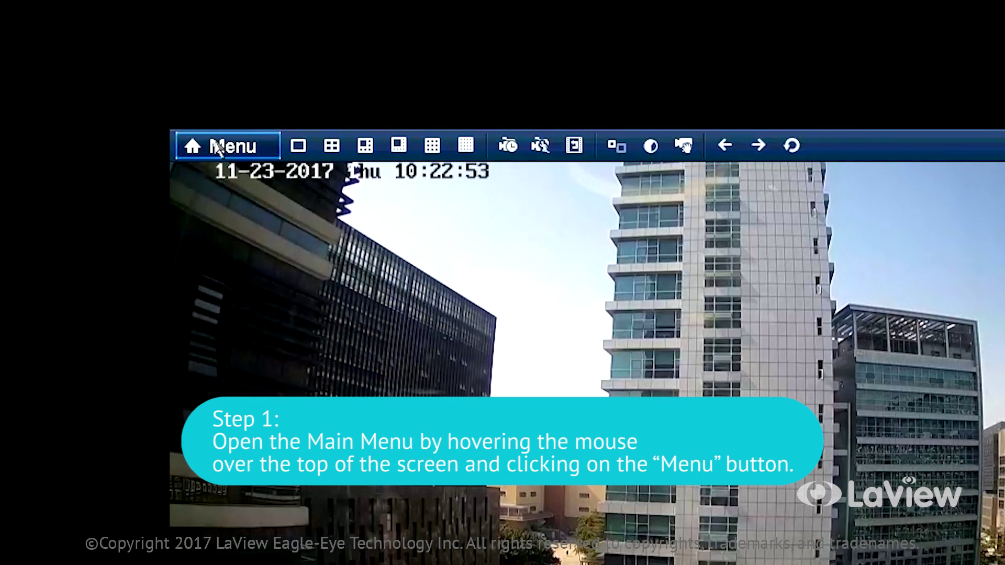
{"action": "left_click", "coordinate": [217, 145]}
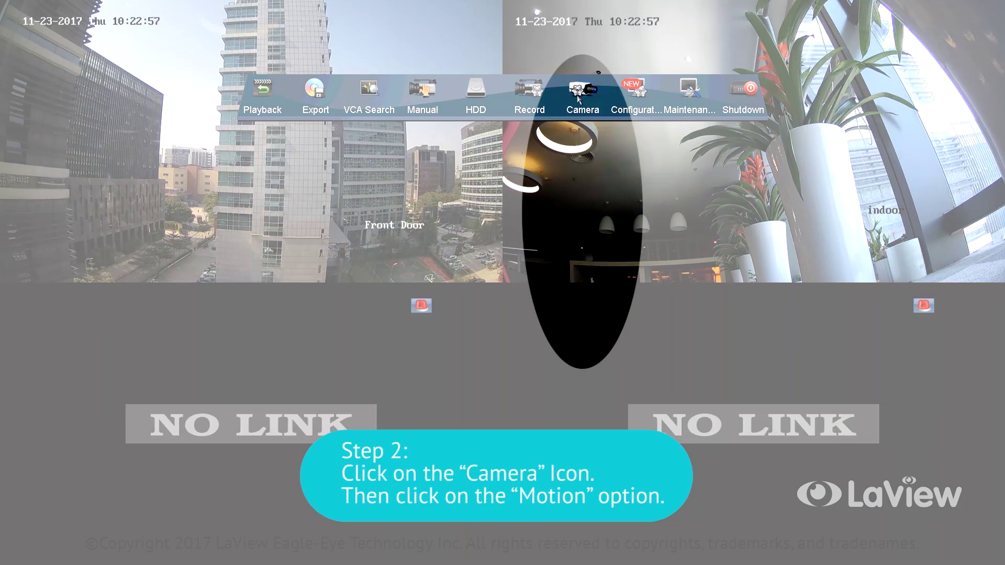
{"action": "left_click", "coordinate": [580, 96]}
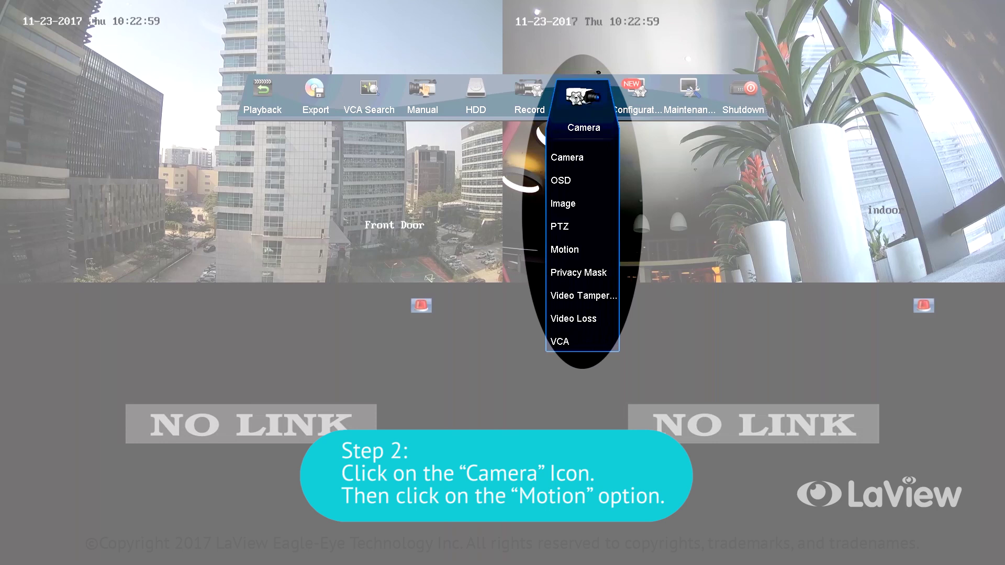
{"action": "left_click", "coordinate": [581, 249]}
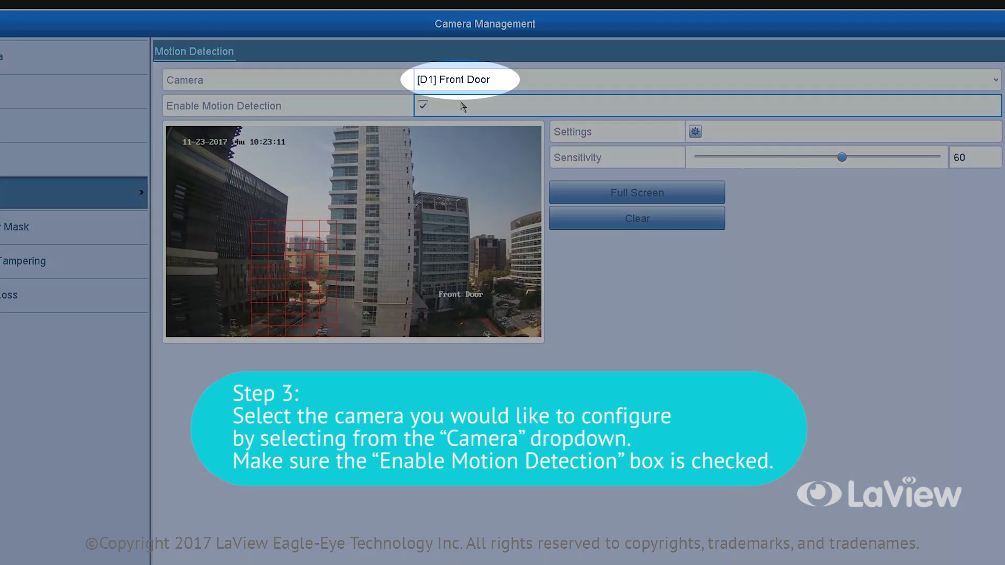
{"action": "left_click", "coordinate": [471, 84]}
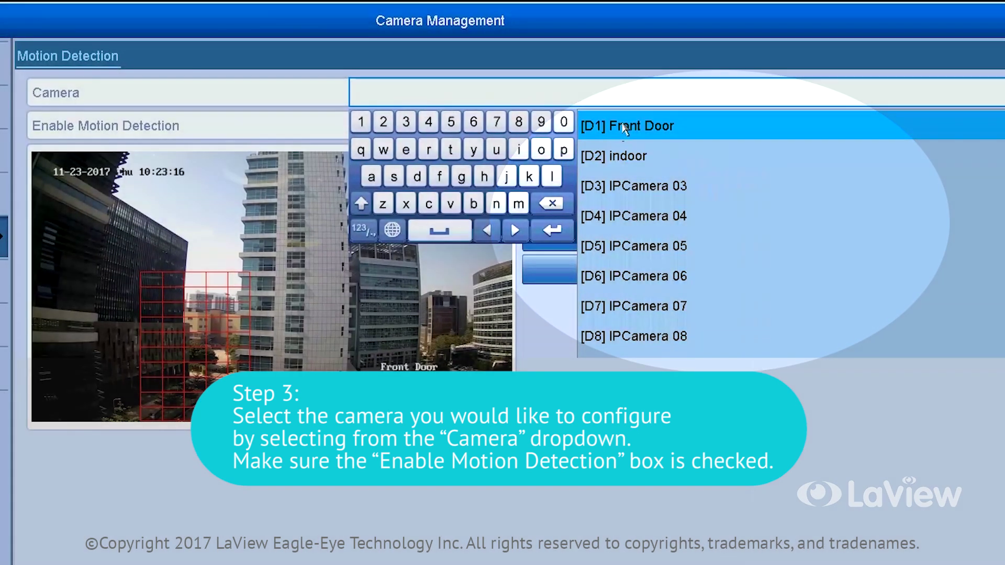
{"action": "left_click", "coordinate": [608, 126]}
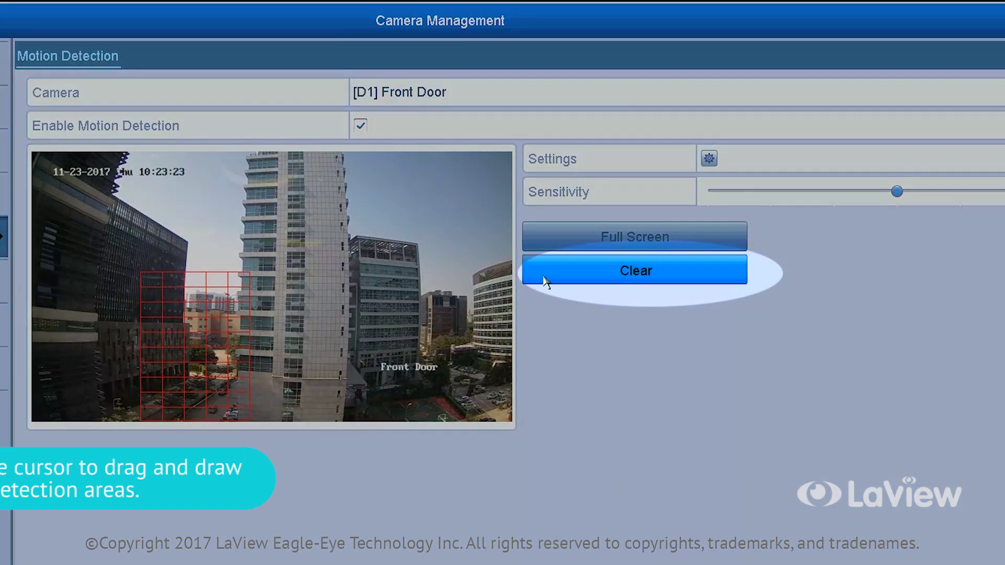
Step: Clear the existing motion detection area and draw a new one over the street between the dark building and the tall white tower
{"action": "left_click", "coordinate": [537, 276]}
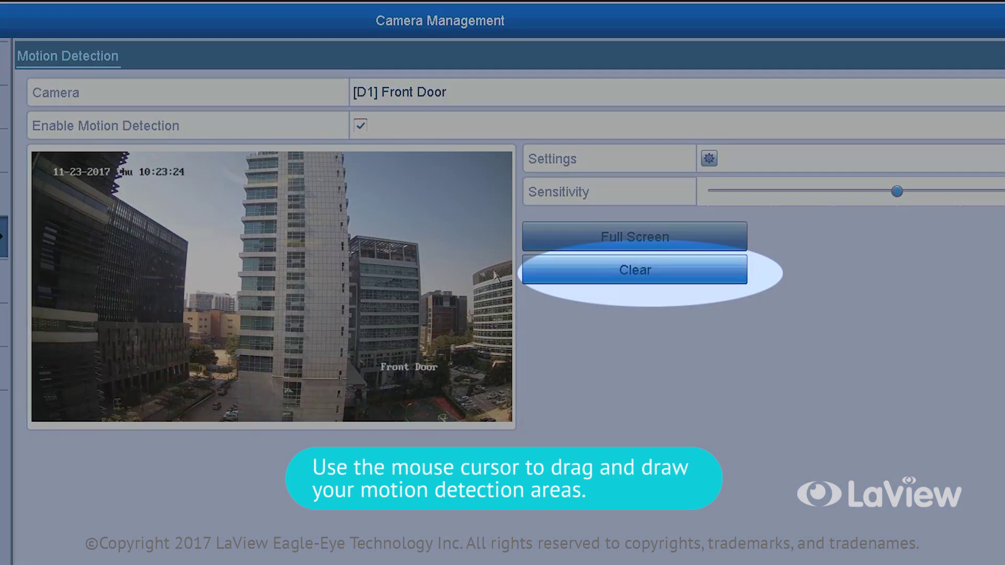
{"action": "left_click_drag", "start_coordinate": [172, 226], "coordinate": [244, 425]}
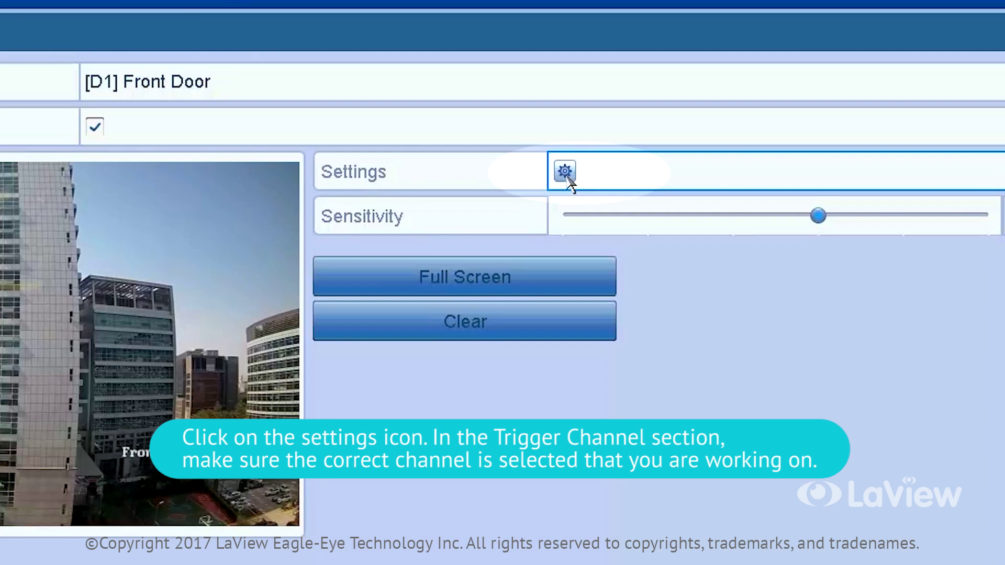
Step: Open the linkage actions of the Front Door camera's motion detection and enable Send Email
{"action": "left_click", "coordinate": [549, 177]}
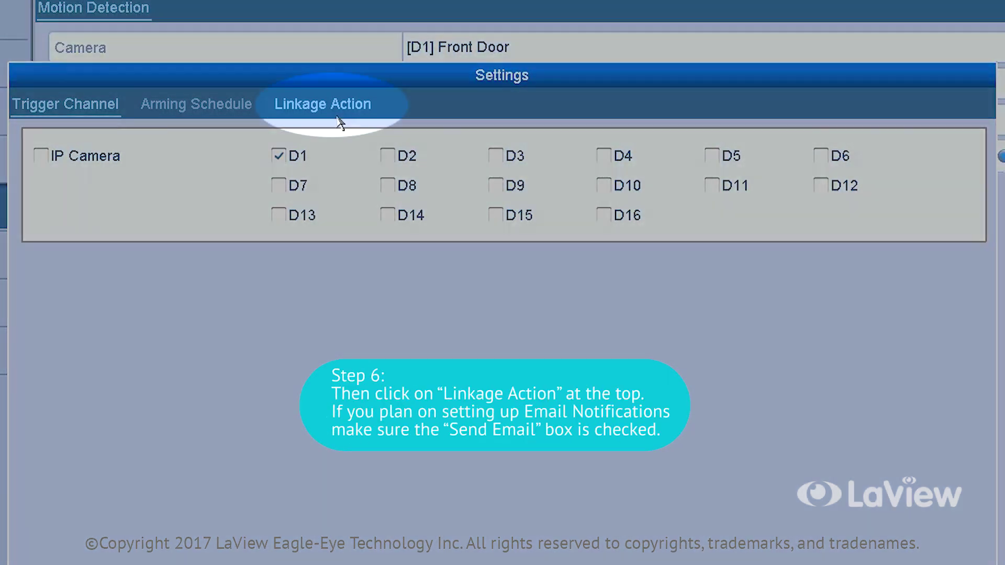
{"action": "left_click", "coordinate": [334, 116]}
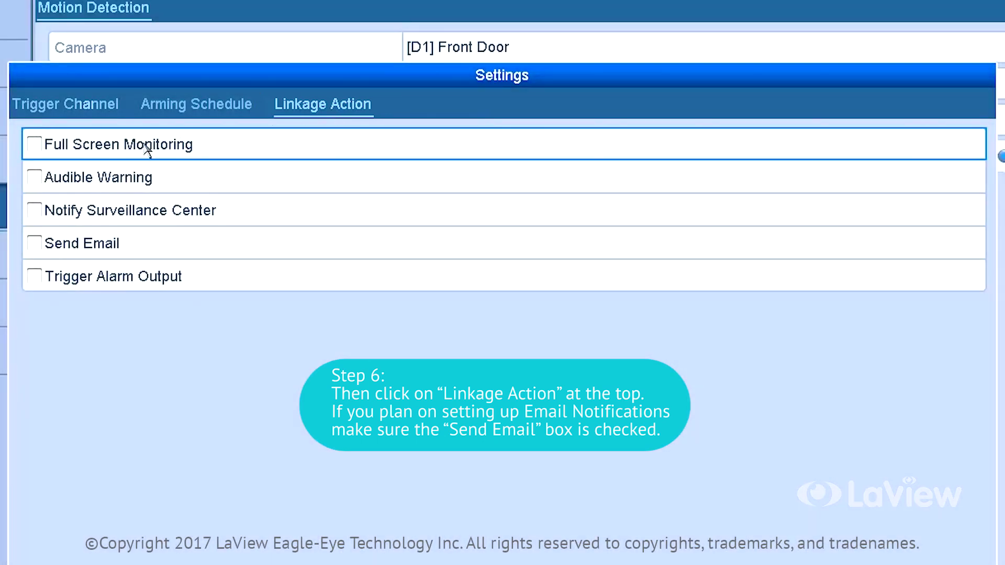
{"action": "left_click", "coordinate": [93, 252]}
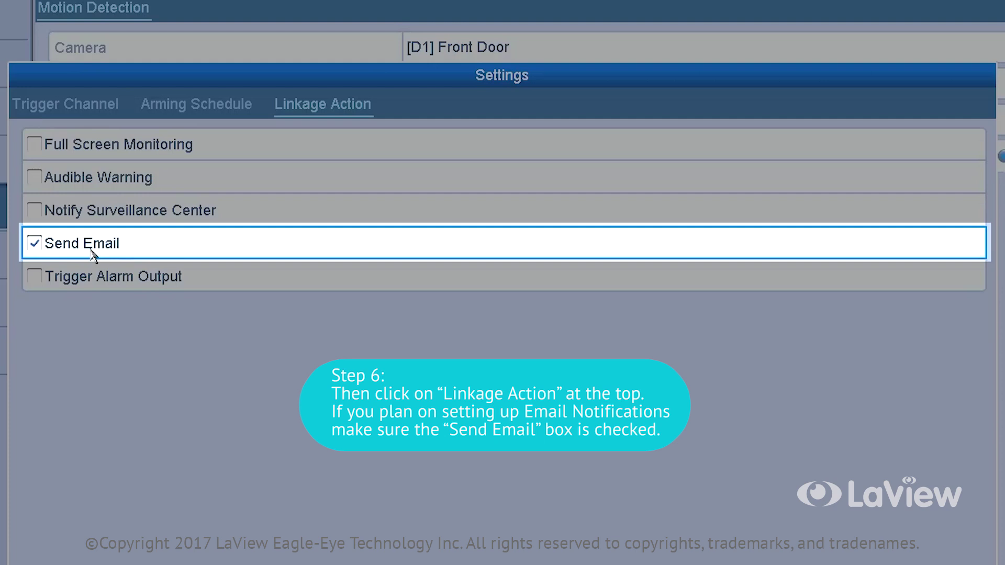
Step: Enable Full Screen Monitoring, Audible Warning, Notify Surveillance Center and Trigger Alarm Output on Local->1, and apply the linkage settings
{"action": "left_click", "coordinate": [80, 155]}
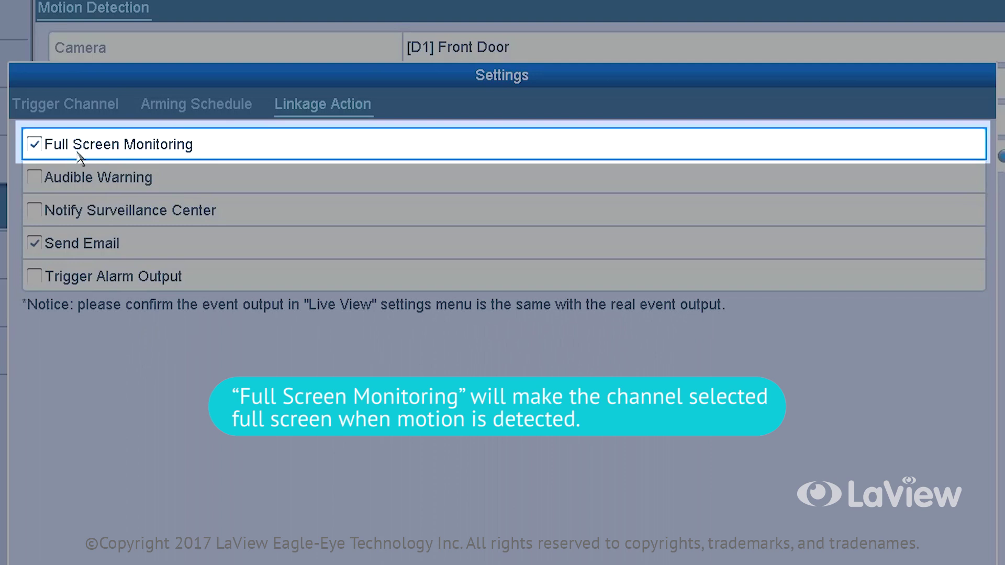
{"action": "left_click", "coordinate": [81, 181]}
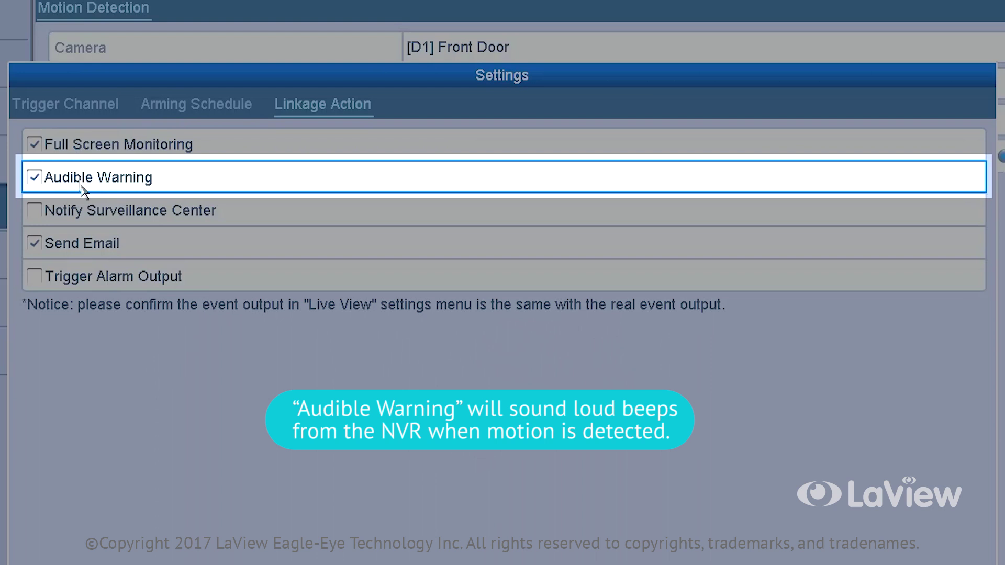
{"action": "left_click", "coordinate": [84, 214]}
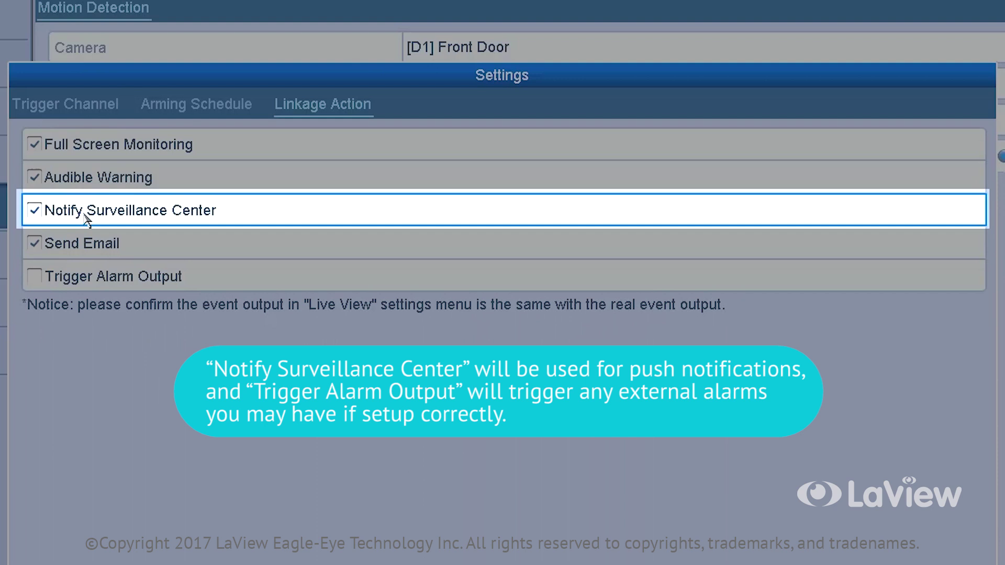
{"action": "left_click", "coordinate": [95, 281]}
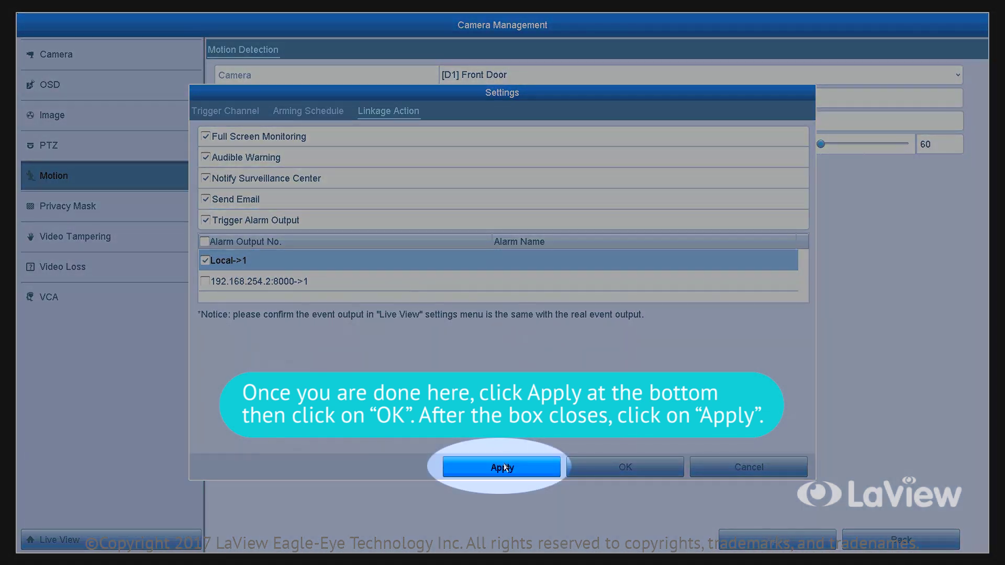
{"action": "left_click", "coordinate": [508, 470]}
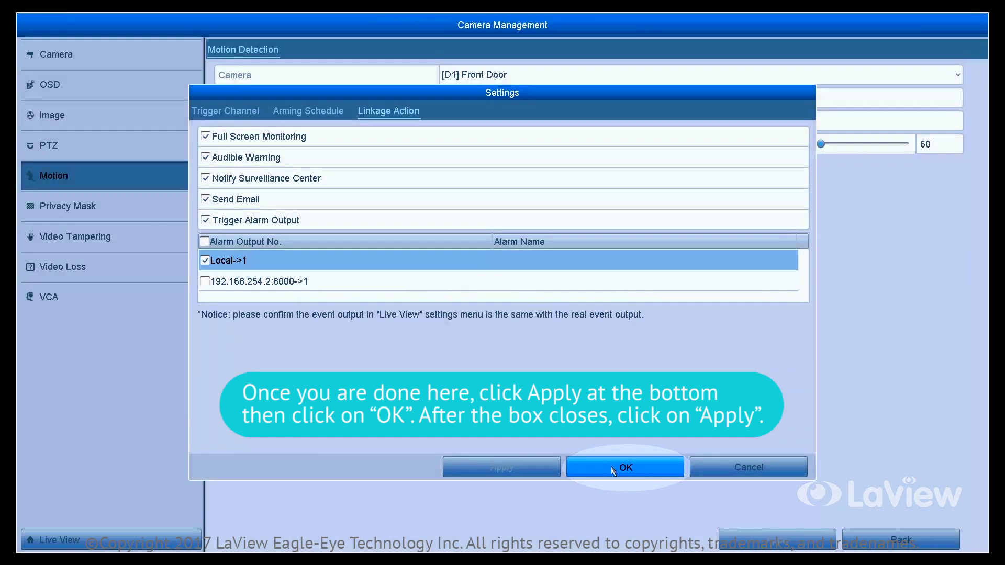
{"action": "left_click", "coordinate": [613, 468]}
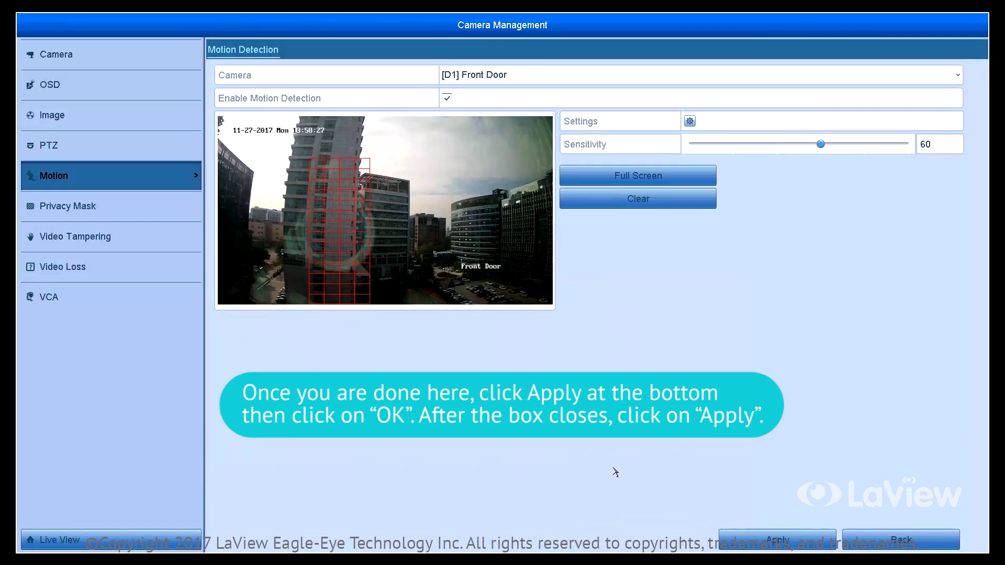
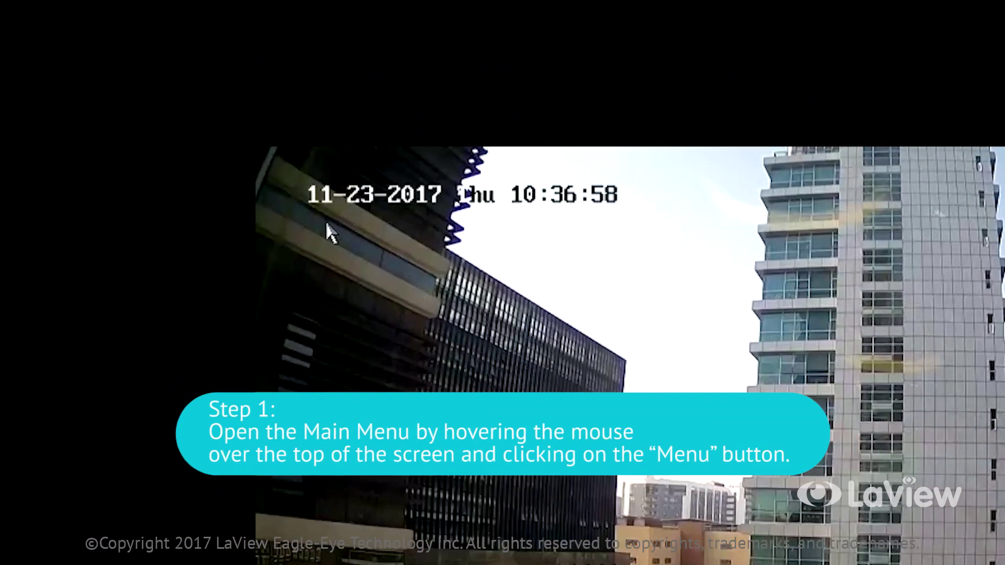
Step: Open the Normal/Smart playback of the recordings and select the Front Door camera
{"action": "mouse_move", "coordinate": [3, 12]}
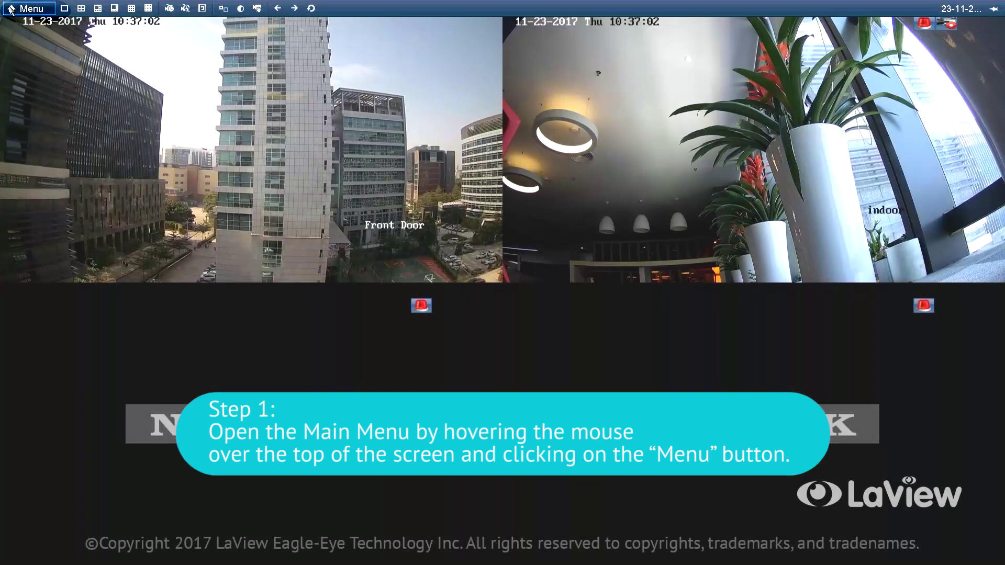
{"action": "left_click", "coordinate": [11, 9]}
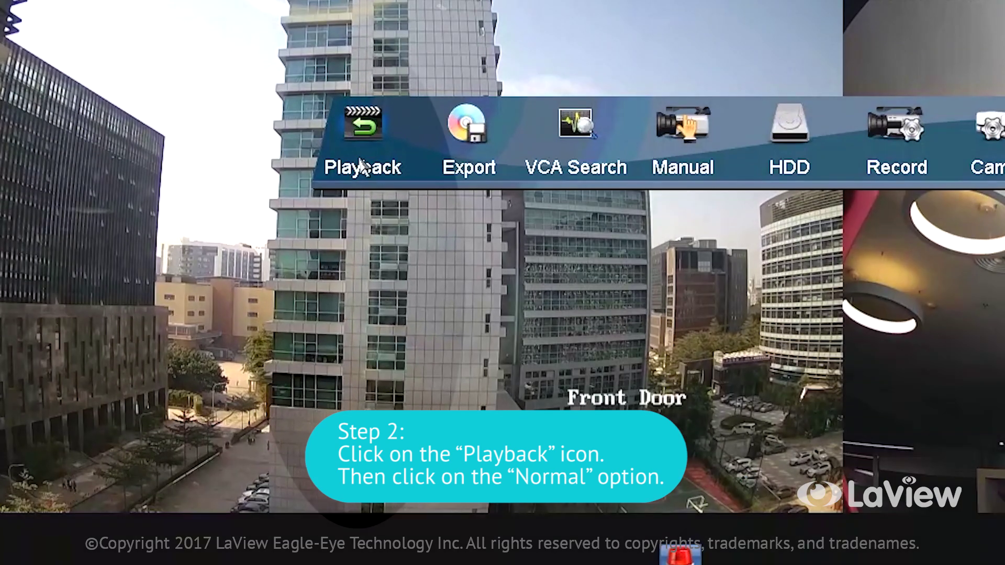
{"action": "left_click", "coordinate": [362, 168]}
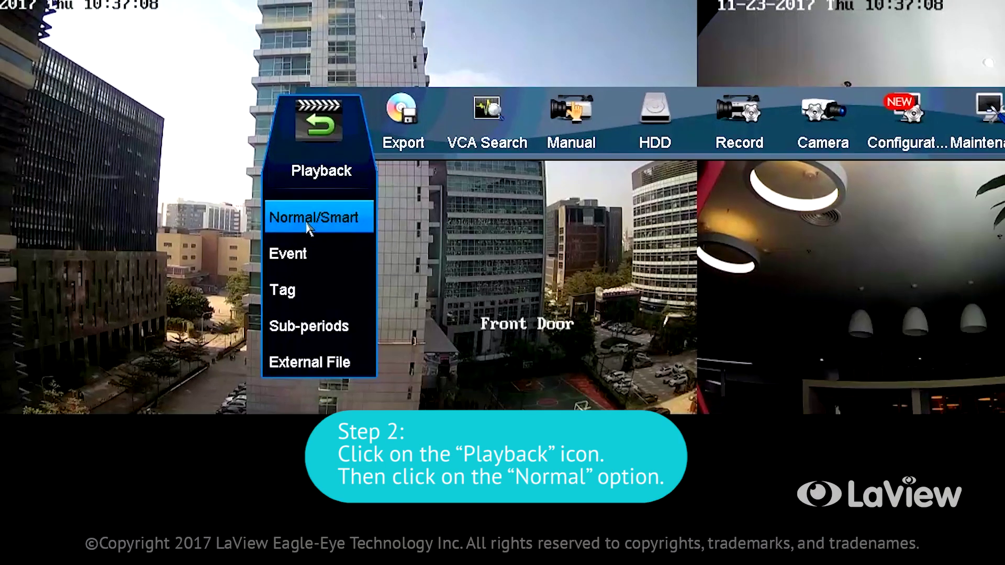
{"action": "left_click", "coordinate": [346, 271]}
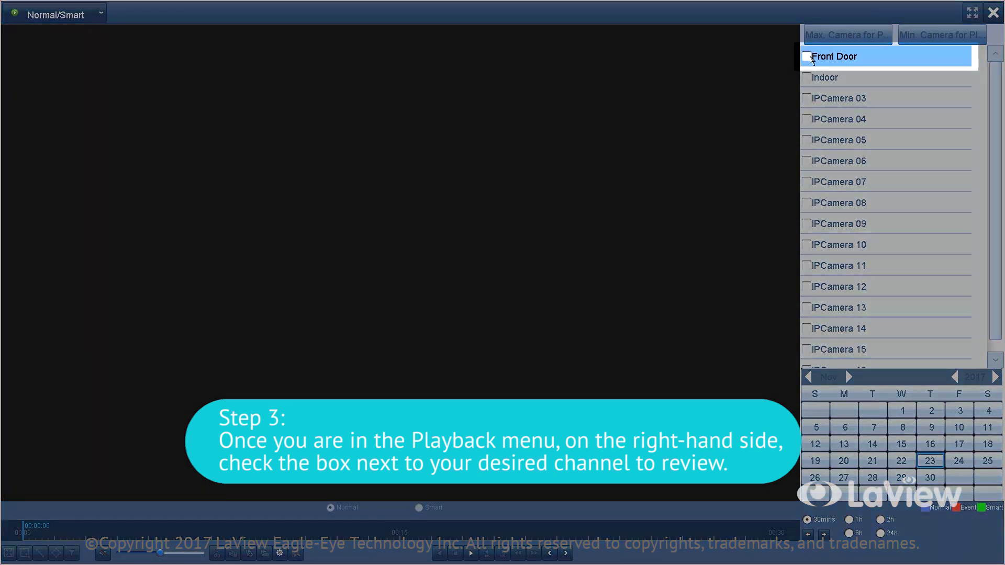
{"action": "left_click", "coordinate": [807, 56]}
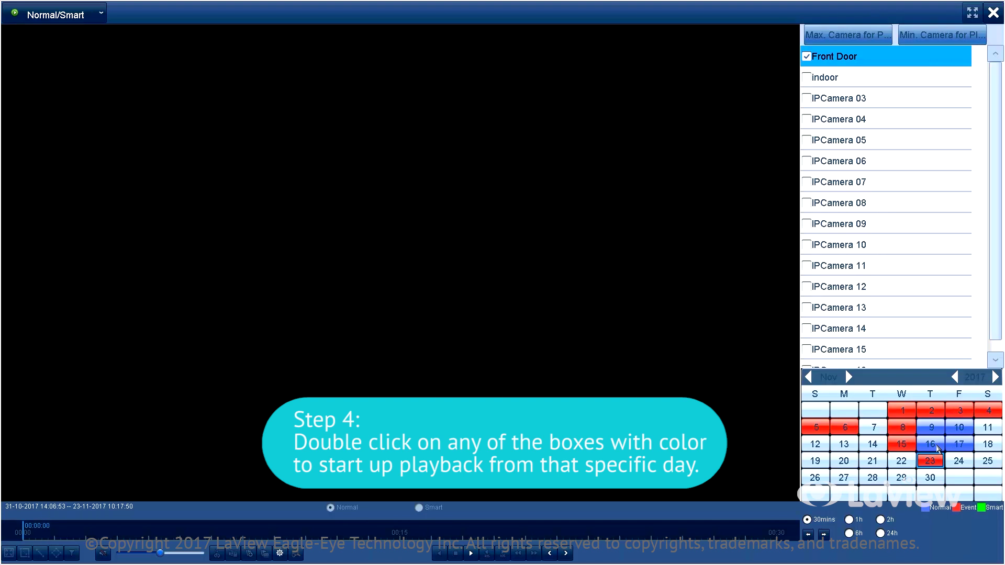
Step: Play the recording of 16 November 2017 from about 03:17 and add the indoor camera to the playback
{"action": "left_click", "coordinate": [937, 448]}
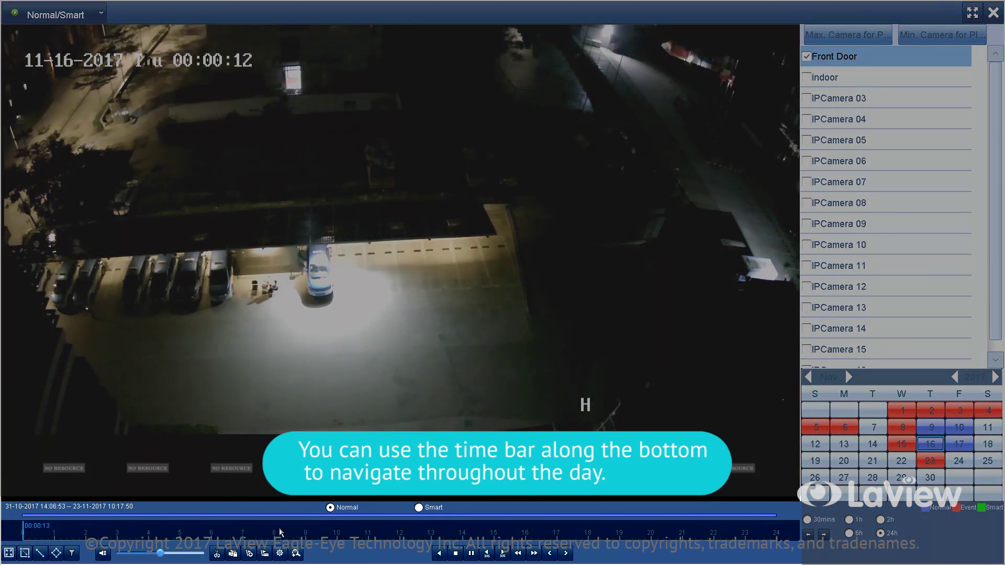
{"action": "left_click", "coordinate": [128, 528]}
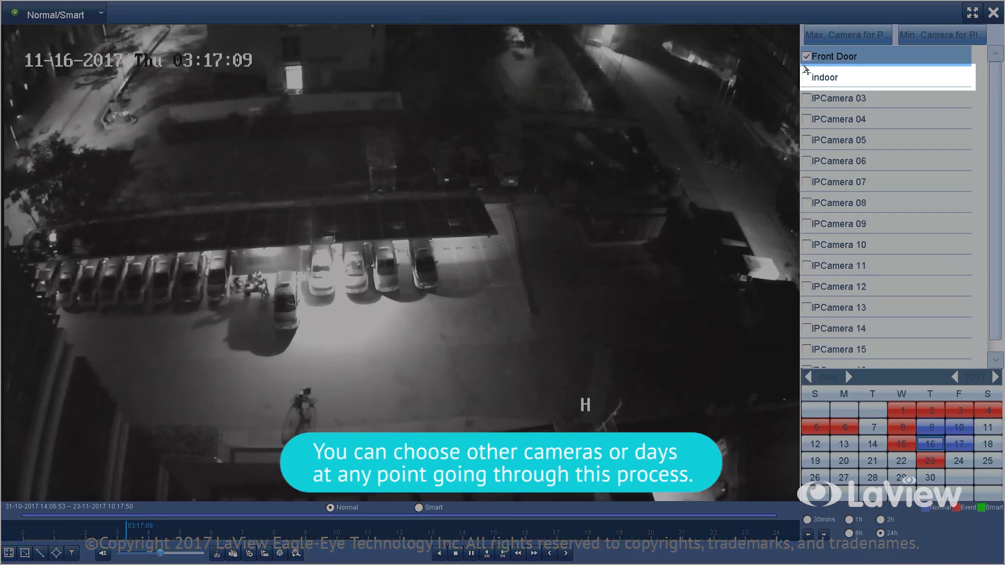
{"action": "left_click", "coordinate": [813, 79]}
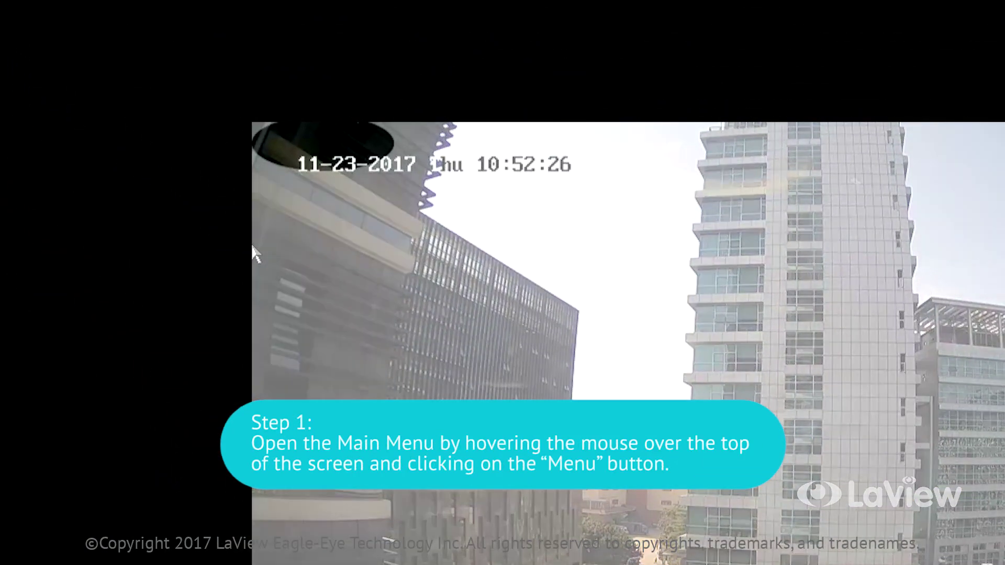
Step: Open the Normal video export and choose only cameras D1 and D2 as channels
{"action": "mouse_move", "coordinate": [228, 128]}
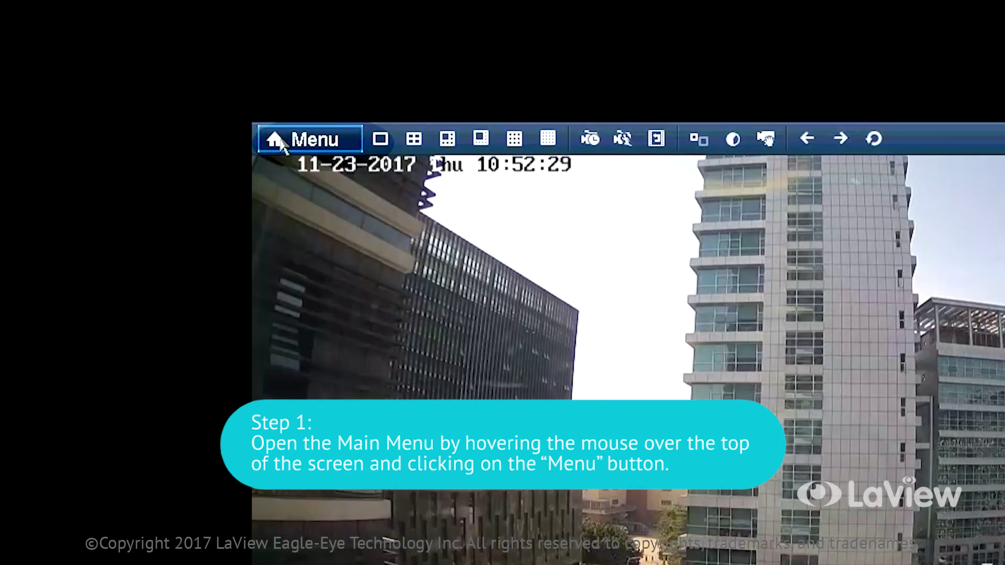
{"action": "left_click", "coordinate": [281, 142]}
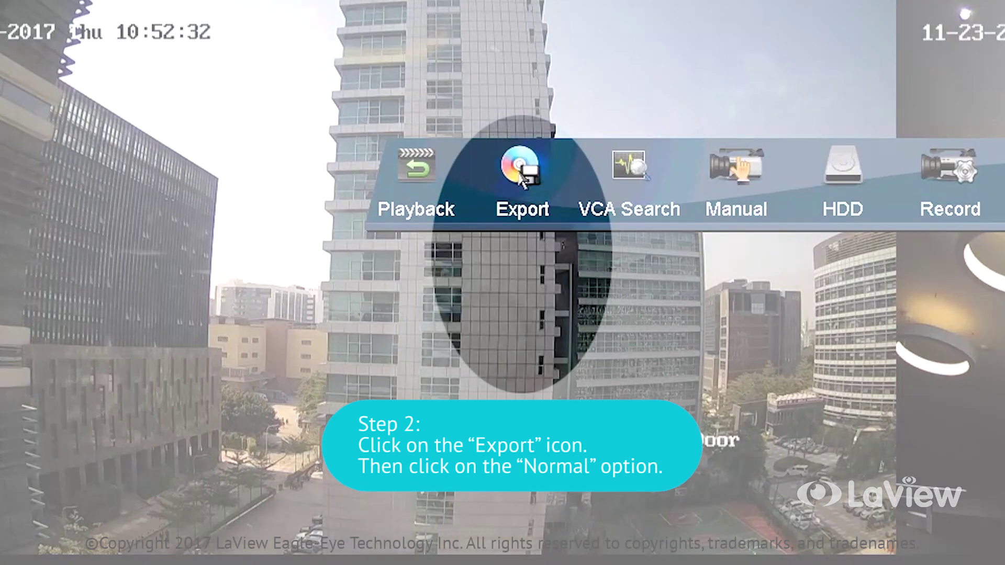
{"action": "left_click", "coordinate": [521, 175]}
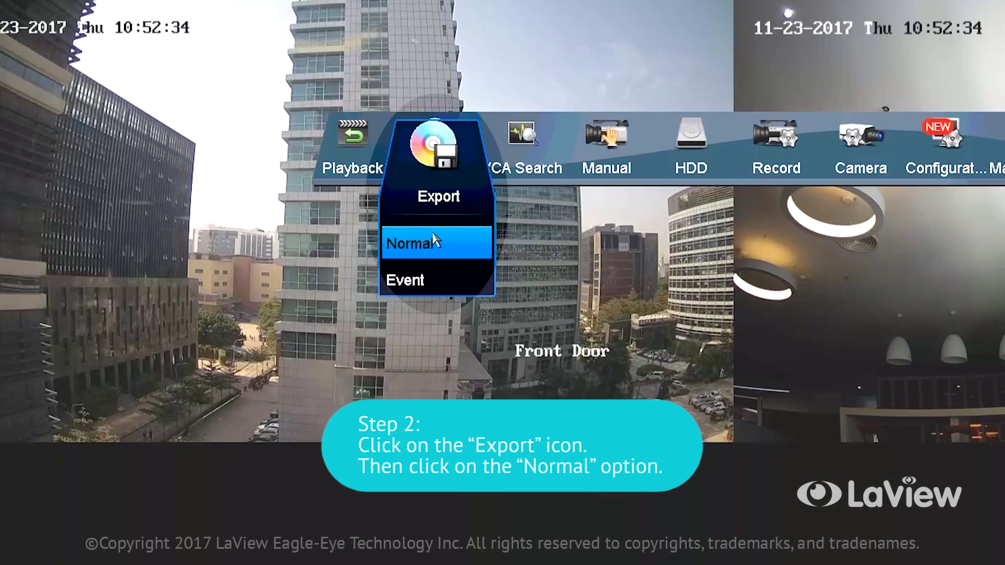
{"action": "left_click", "coordinate": [509, 293]}
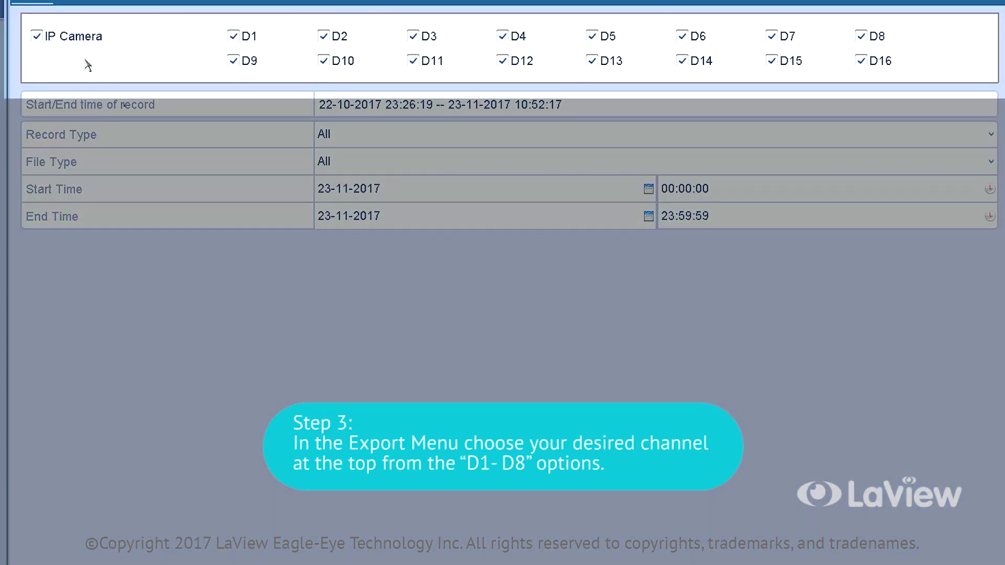
{"action": "left_click", "coordinate": [36, 35]}
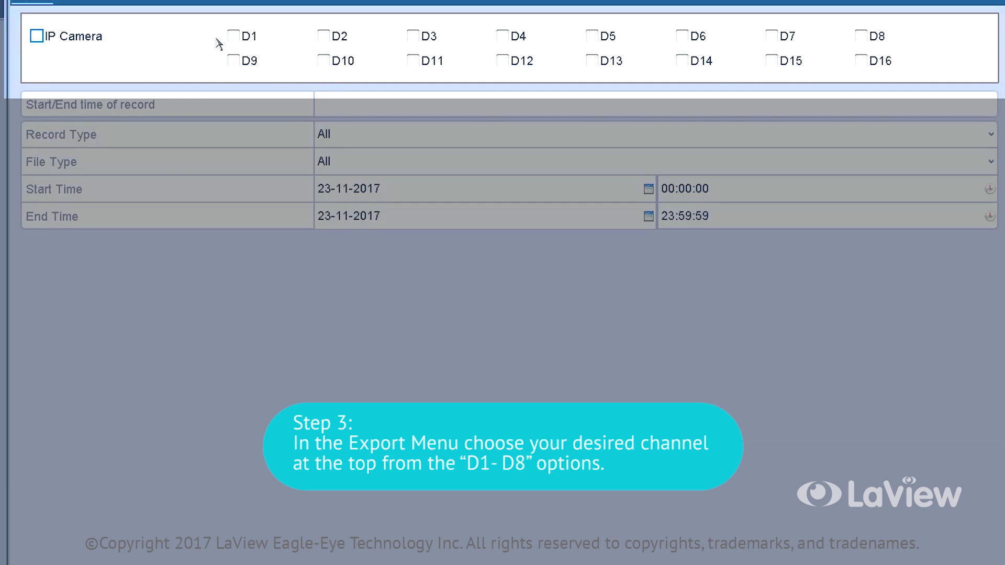
{"action": "left_click", "coordinate": [235, 38]}
{"action": "left_click", "coordinate": [327, 38]}
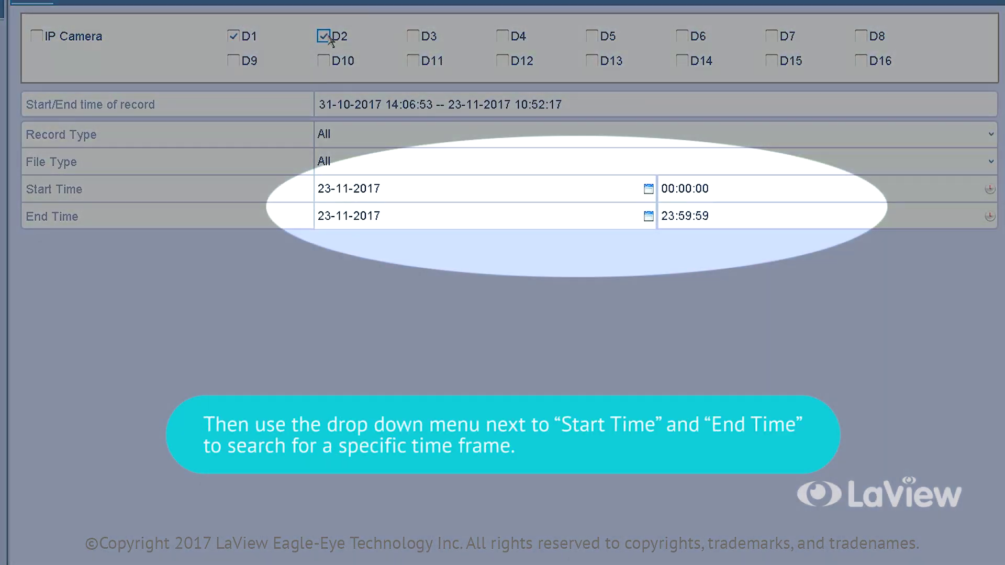
{"action": "left_click", "coordinate": [370, 195]}
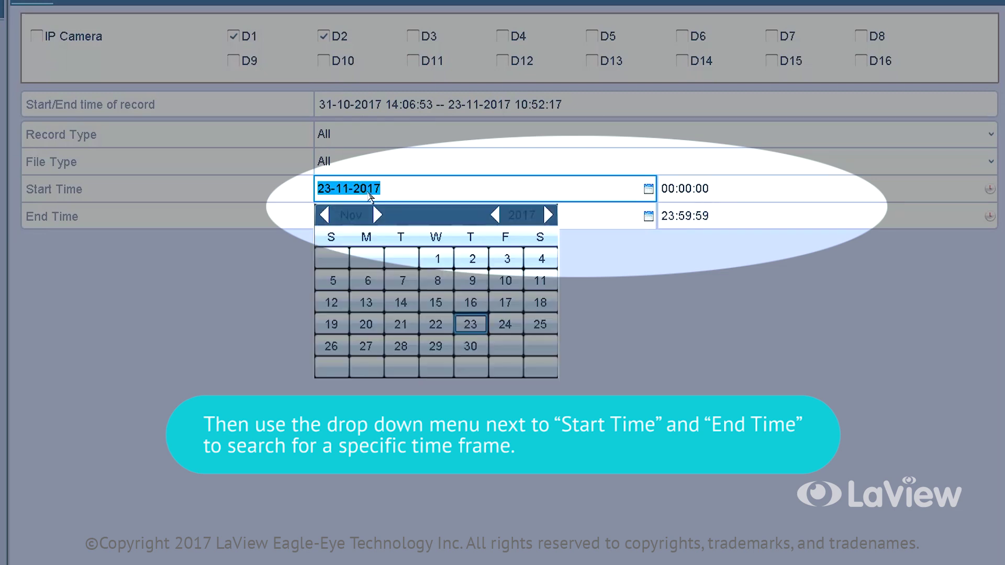
{"action": "left_click", "coordinate": [470, 325]}
{"action": "left_click", "coordinate": [691, 189]}
{"action": "left_click", "coordinate": [720, 214]}
{"action": "left_click", "coordinate": [720, 214]}
{"action": "left_click", "coordinate": [721, 214]}
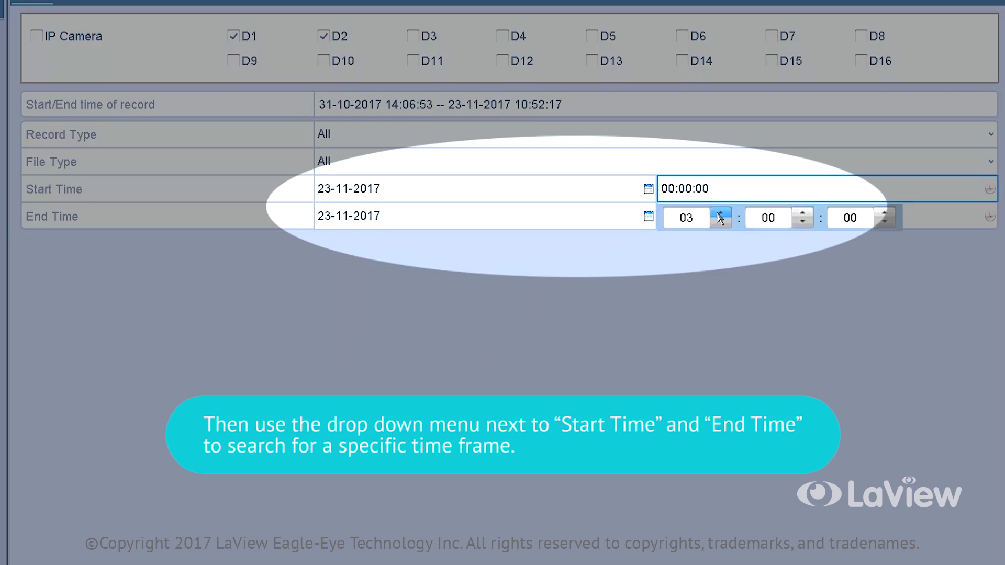
{"action": "left_click", "coordinate": [721, 214]}
{"action": "left_click", "coordinate": [440, 216]}
{"action": "left_click", "coordinate": [470, 352]}
{"action": "left_click", "coordinate": [691, 216]}
{"action": "left_click", "coordinate": [720, 241]}
{"action": "left_click", "coordinate": [720, 241]}
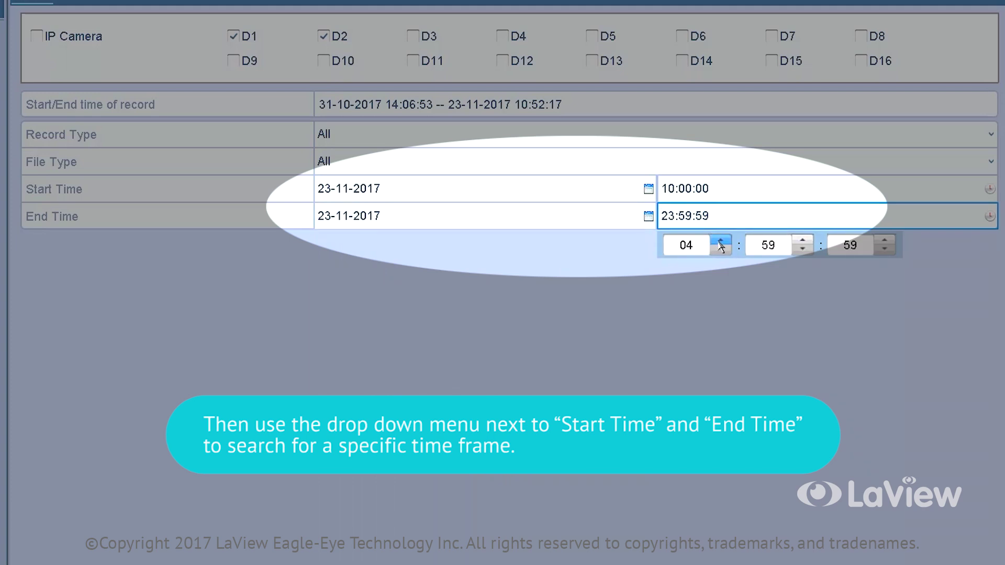
{"action": "left_click", "coordinate": [721, 242]}
{"action": "left_click", "coordinate": [720, 242]}
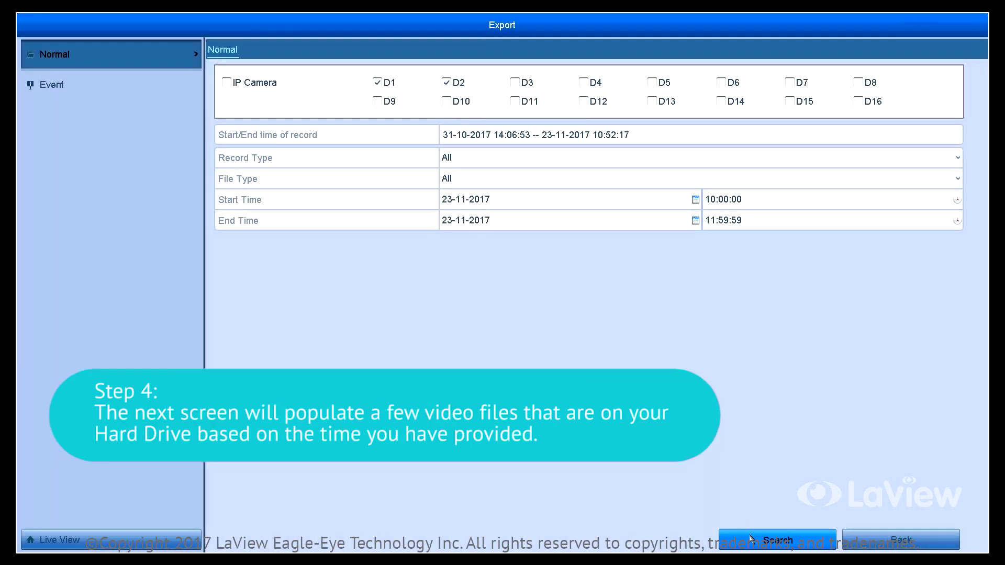
{"action": "left_click", "coordinate": [752, 541]}
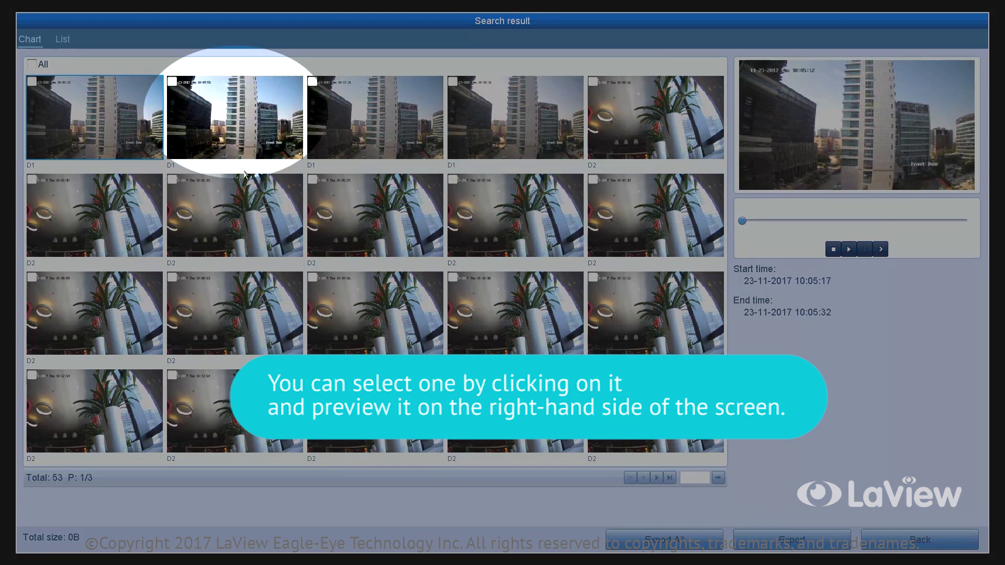
Step: Preview the second and third D1 clips in the search results
{"action": "left_click", "coordinate": [221, 141]}
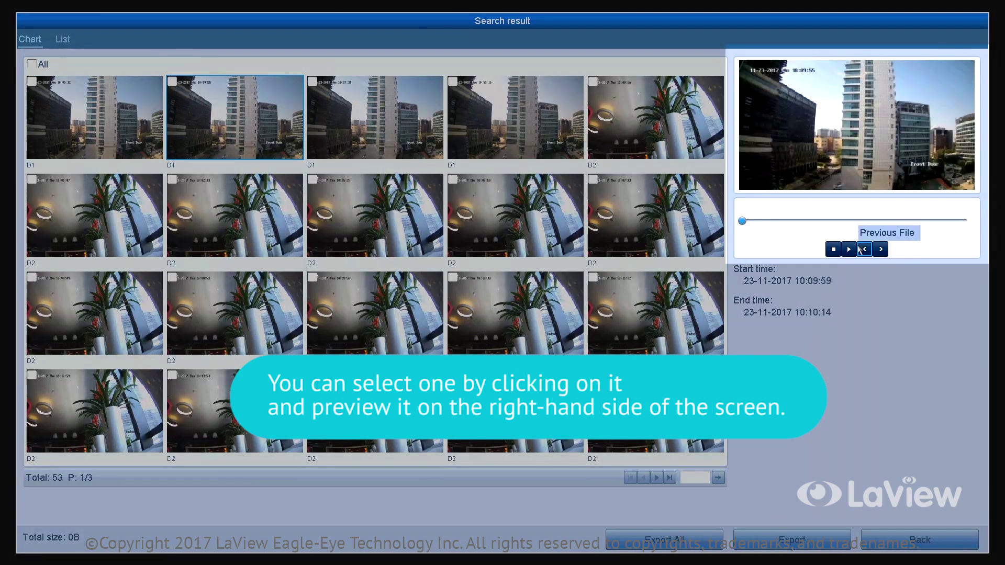
{"action": "left_click", "coordinate": [848, 249]}
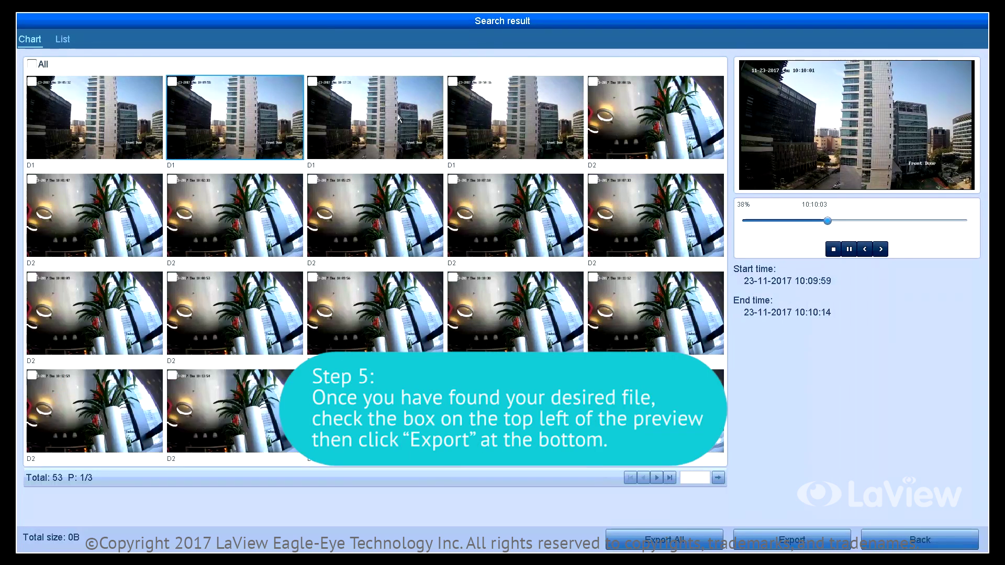
{"action": "left_click", "coordinate": [399, 118]}
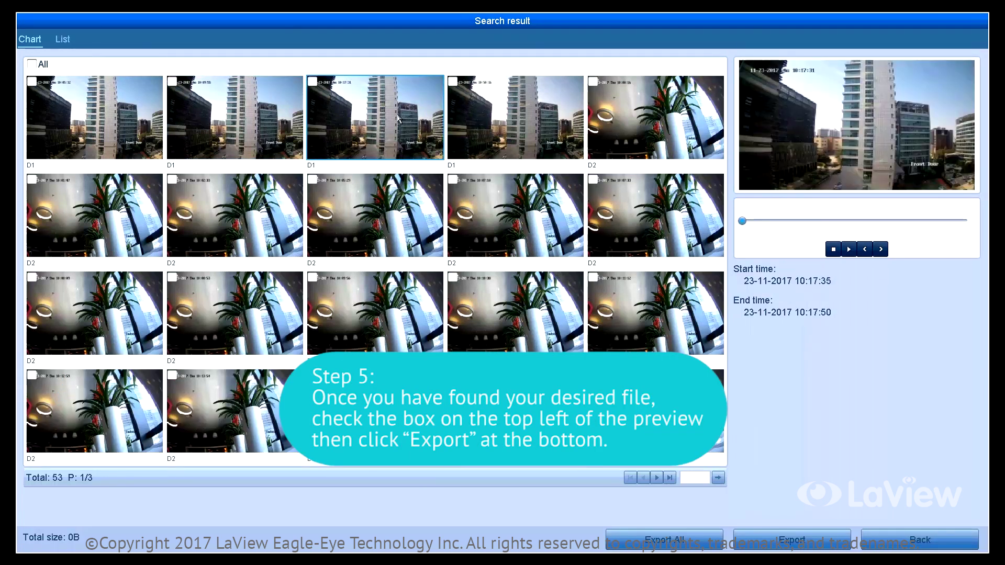
{"action": "left_click", "coordinate": [847, 248]}
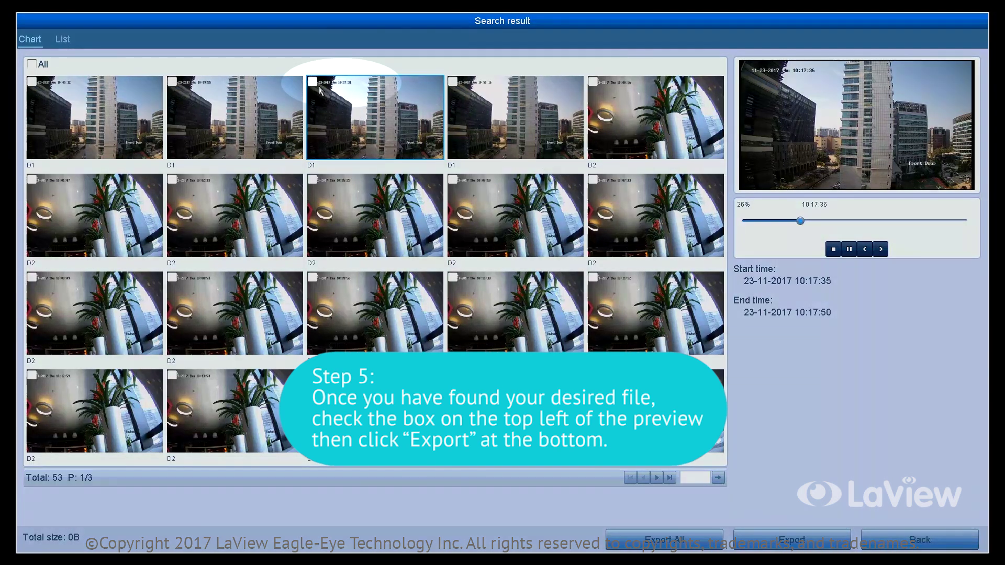
Step: Mark the third D1 clip for export and open the export options for it
{"action": "left_click", "coordinate": [320, 87]}
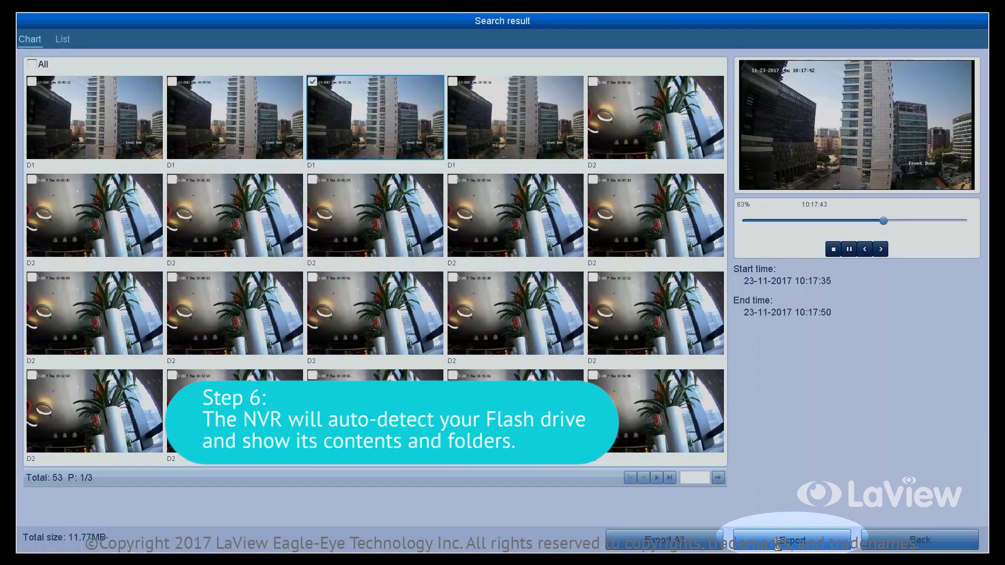
{"action": "left_click", "coordinate": [773, 538]}
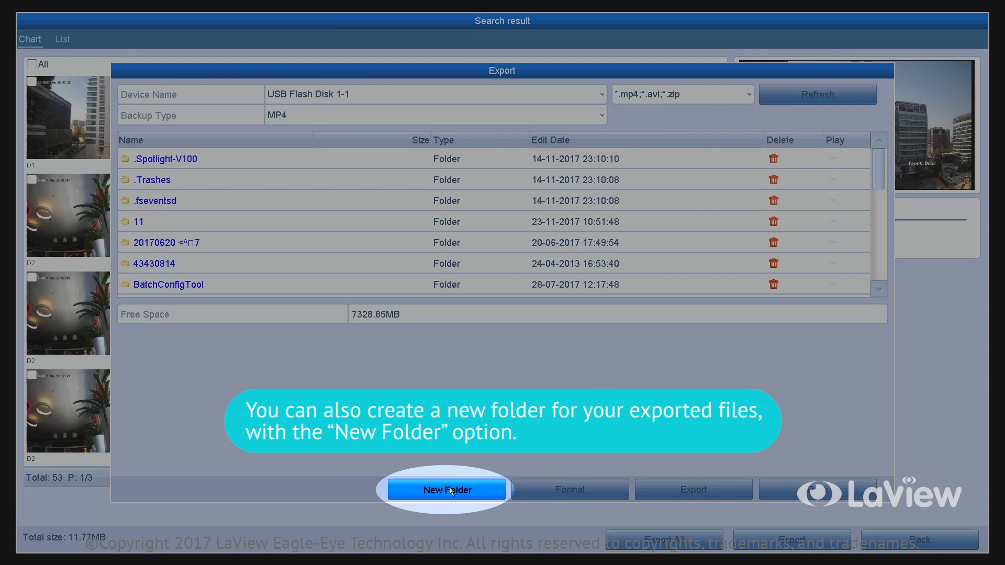
Step: Create a new folder named 2222 on the USB flash disk for the exported files
{"action": "left_click", "coordinate": [451, 491]}
{"action": "left_click", "coordinate": [524, 226]}
{"action": "left_click", "coordinate": [446, 247]}
{"action": "left_click", "coordinate": [445, 247]}
{"action": "left_click", "coordinate": [446, 247]}
{"action": "left_click", "coordinate": [445, 247]}
{"action": "left_click", "coordinate": [496, 358]}
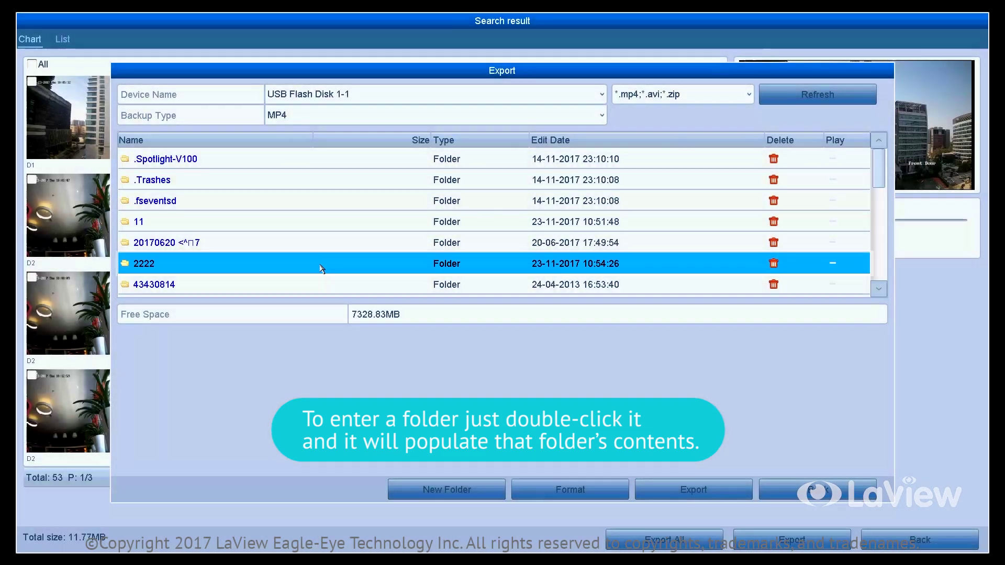
Step: Open the 2222 folder and export the marked clip into it as MP4, using the Video and log option
{"action": "double_click", "coordinate": [322, 266]}
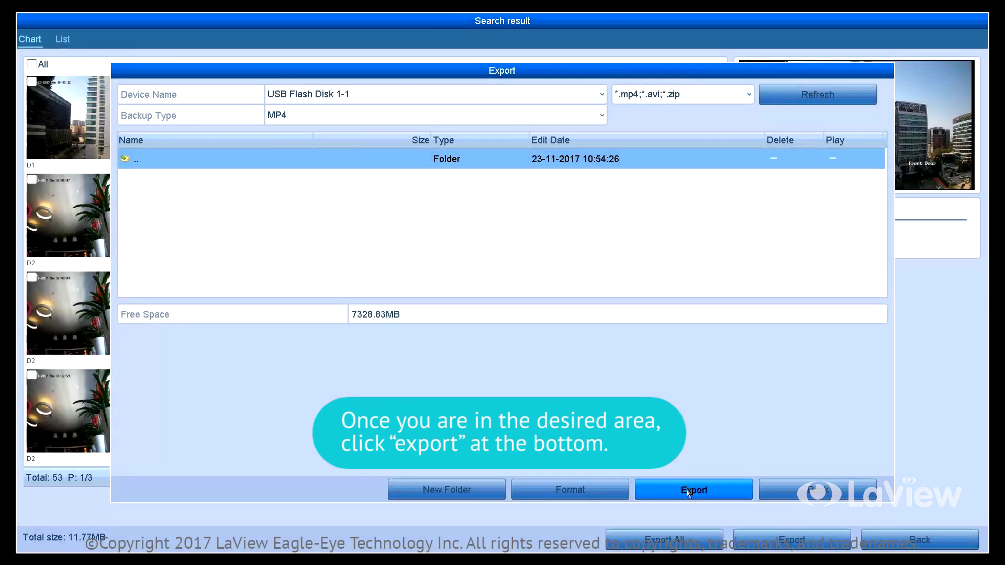
{"action": "left_click", "coordinate": [685, 490]}
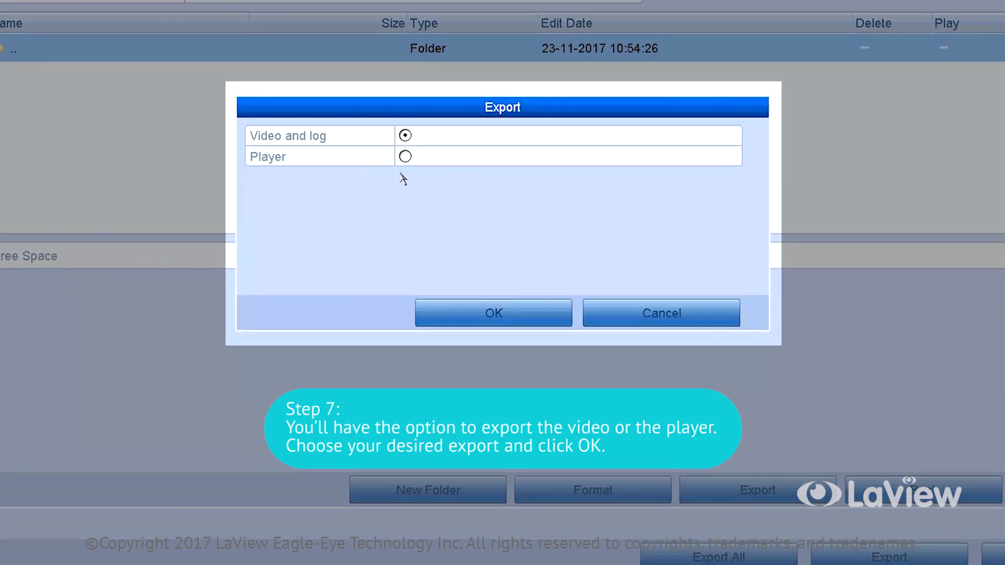
{"action": "left_click", "coordinate": [406, 157]}
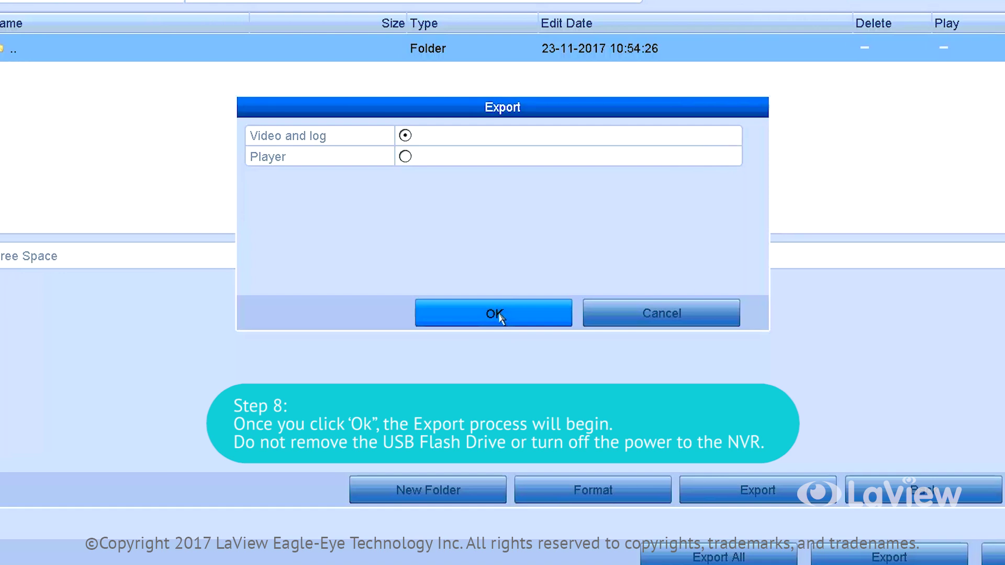
{"action": "left_click", "coordinate": [499, 315]}
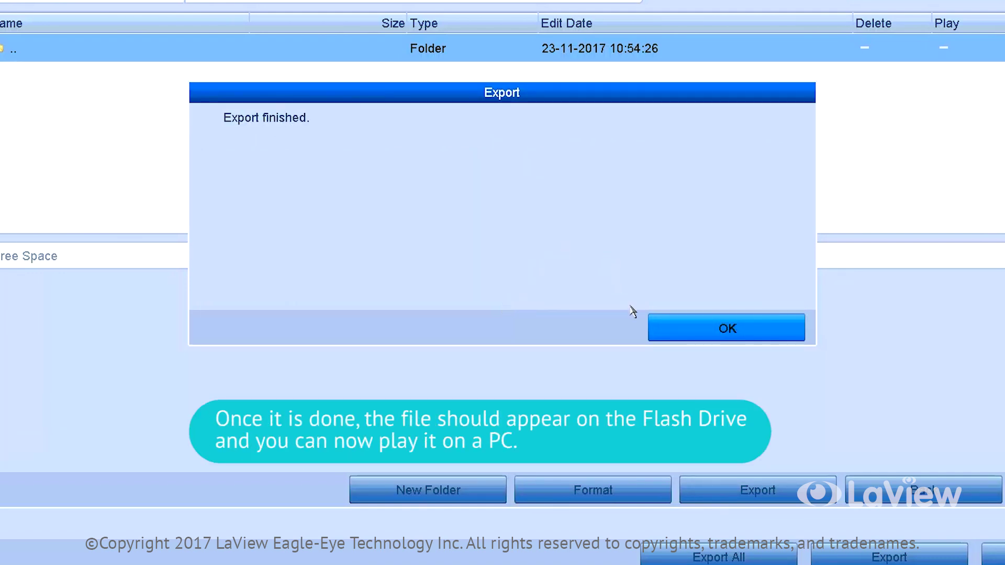
{"action": "left_click", "coordinate": [678, 336]}
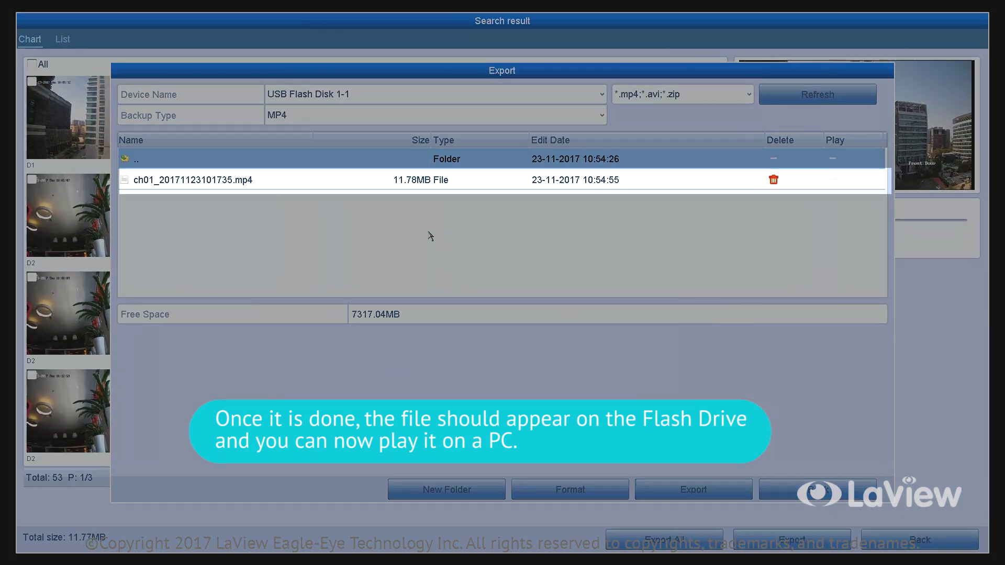